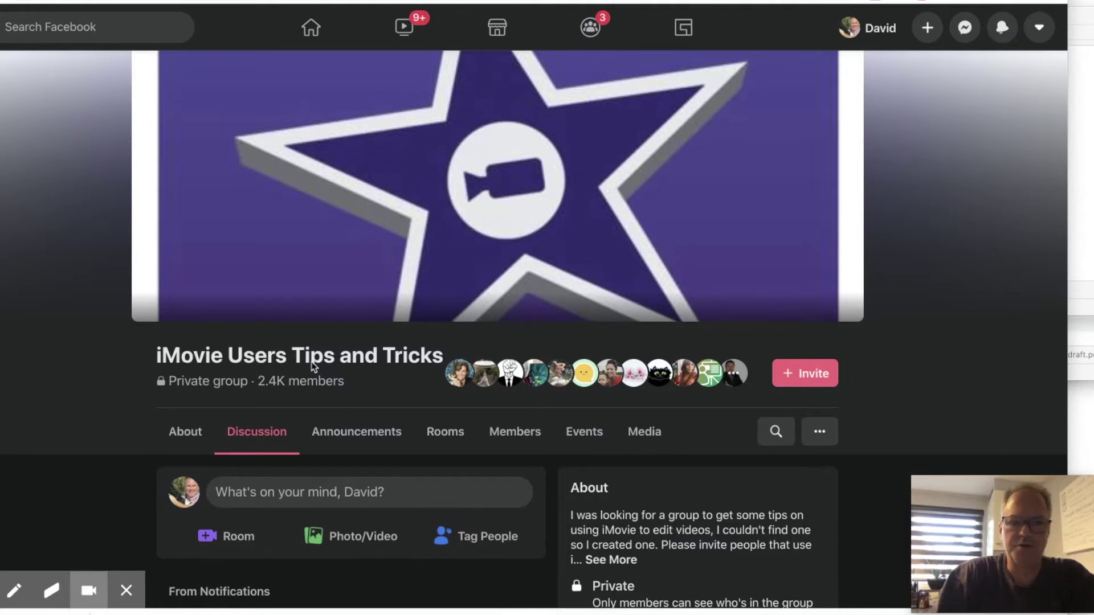
# Scroll through the iMovie Users Tips and Tricks Facebook group page
pyautogui.scroll(-5, 377, 375)
pyautogui.scroll(-1, 377, 376)
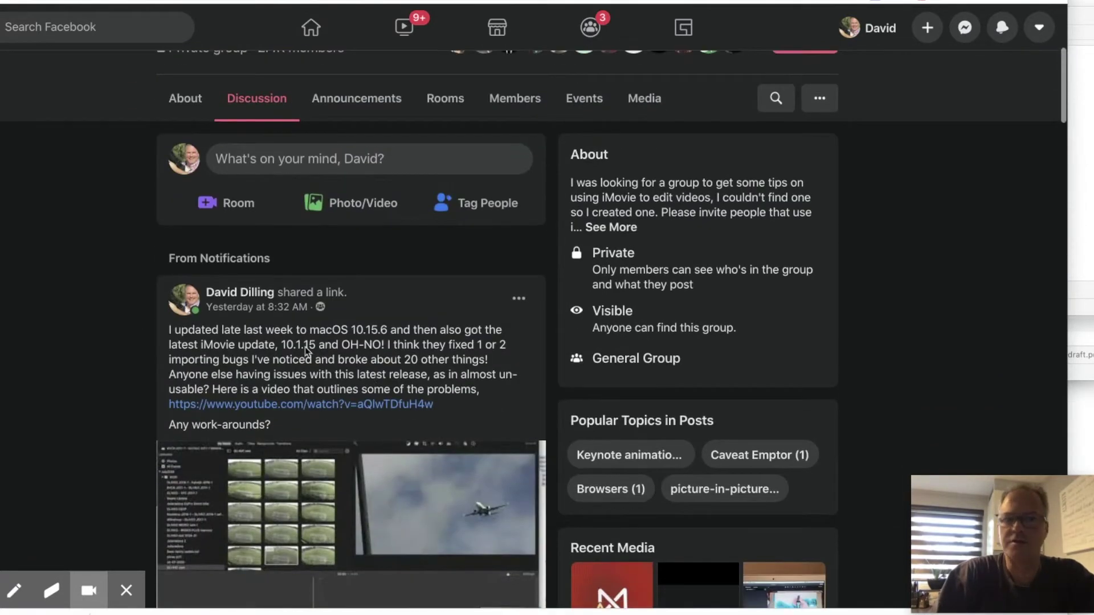
pyautogui.scroll(-2, 360, 396)
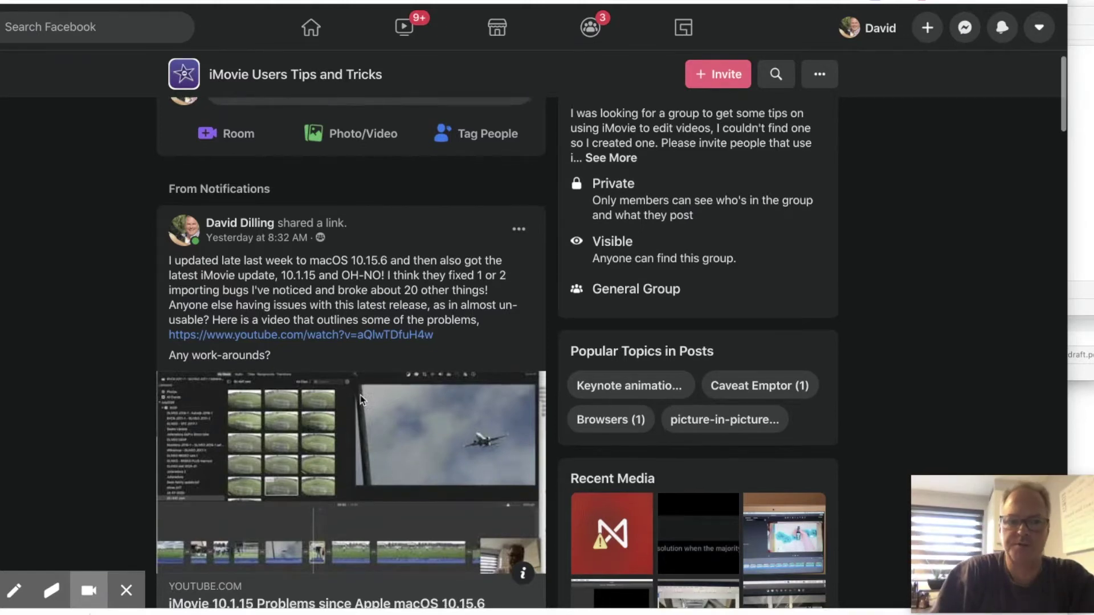
pyautogui.scroll(10, 360, 396)
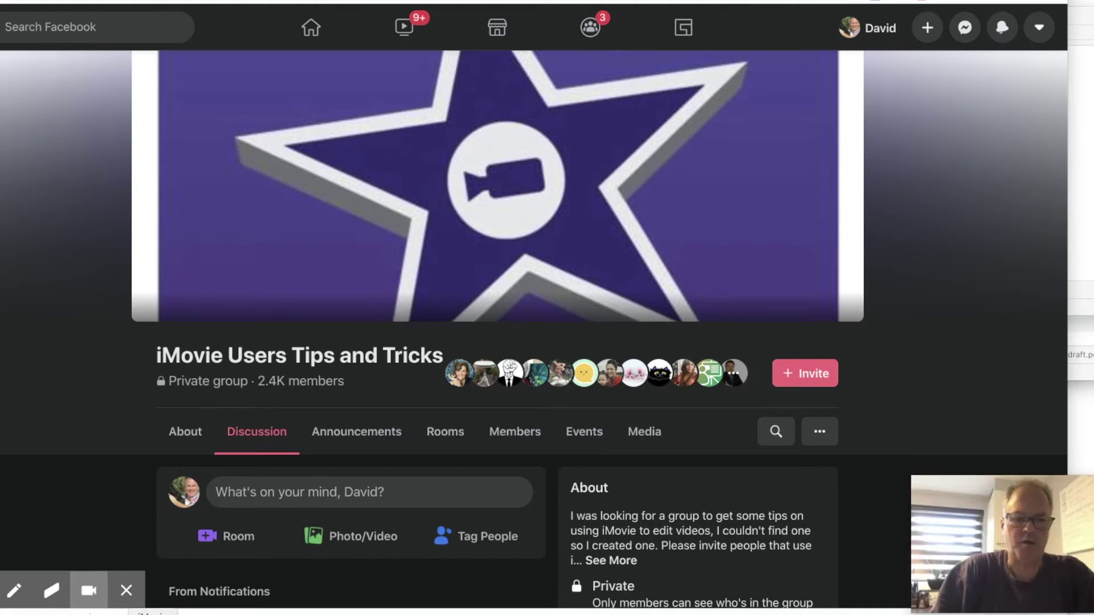
# Relaunch iMovie and delete its preferences to restore default settings
pyautogui.press('super+h')
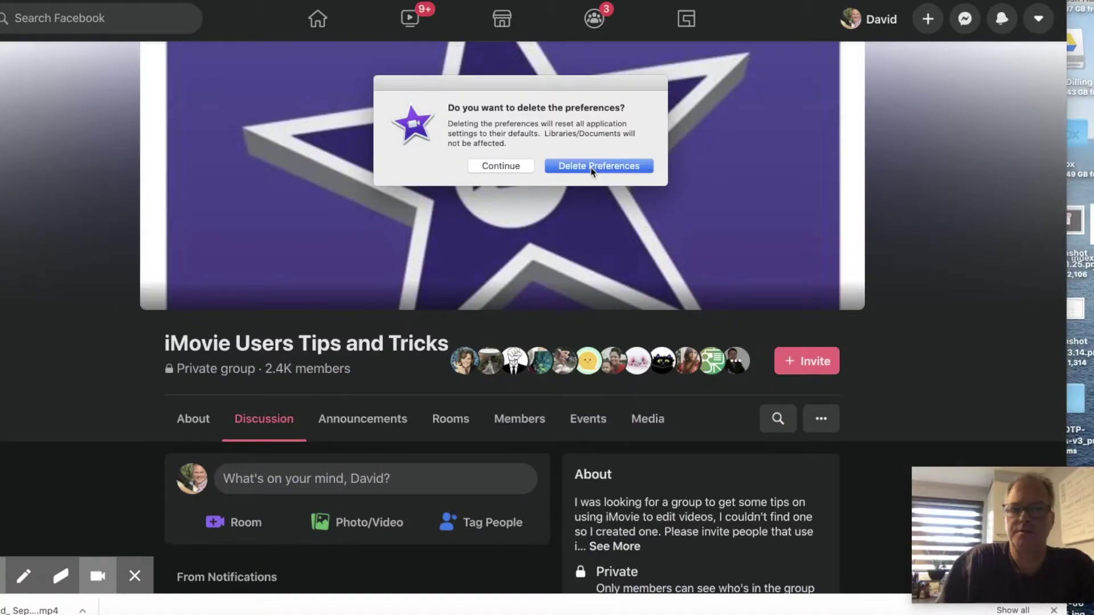
pyautogui.click(688, 327)
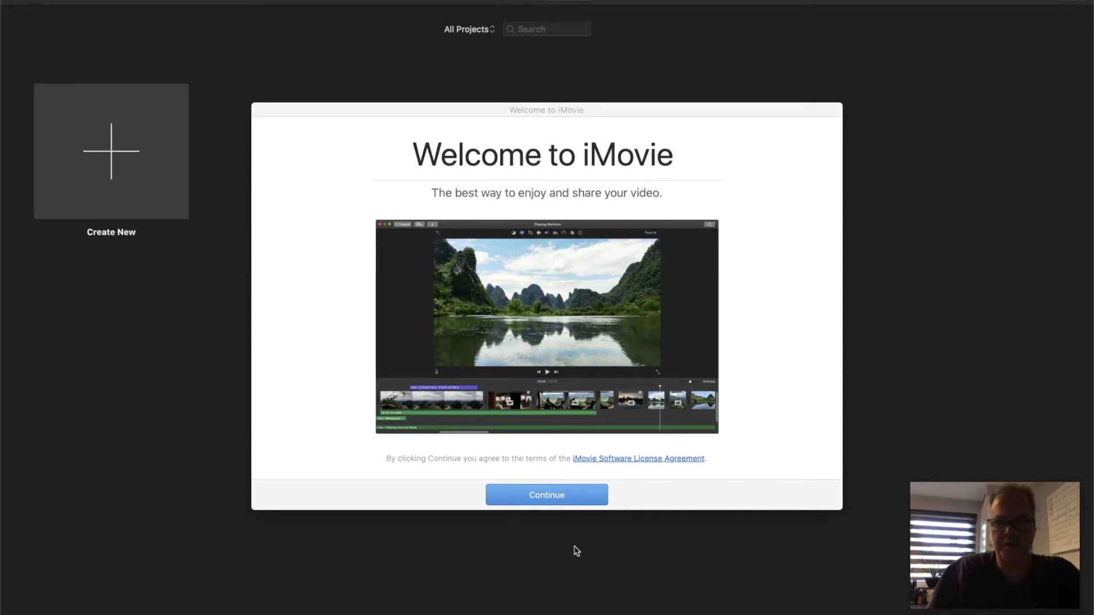
# Continue past the licence and welcome screens, then select the empty My Movie project
pyautogui.click(549, 498)
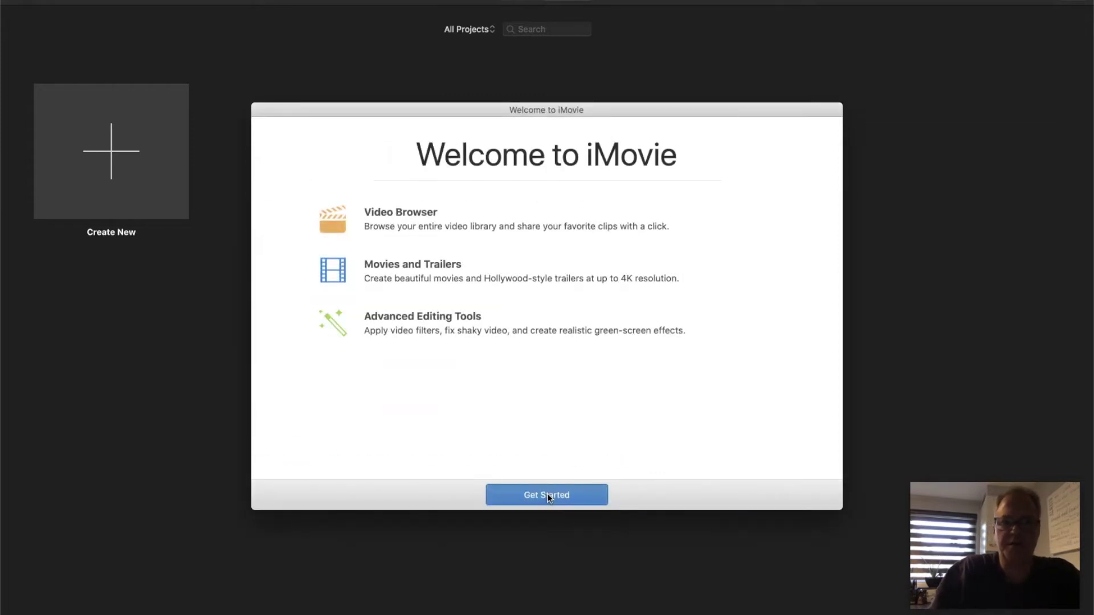
pyautogui.click(547, 494)
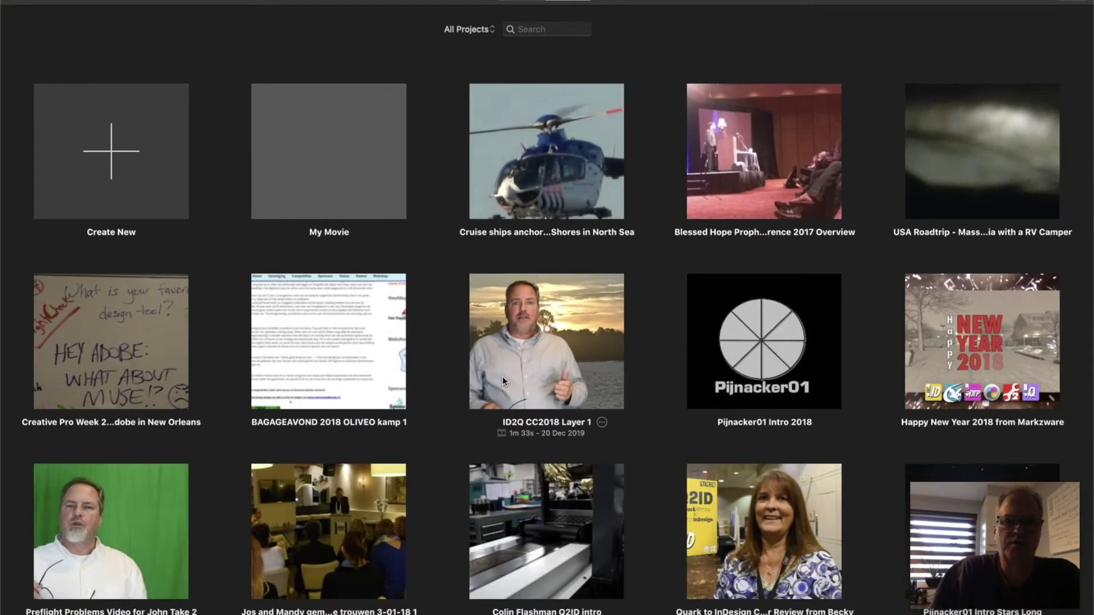
pyautogui.click(301, 156)
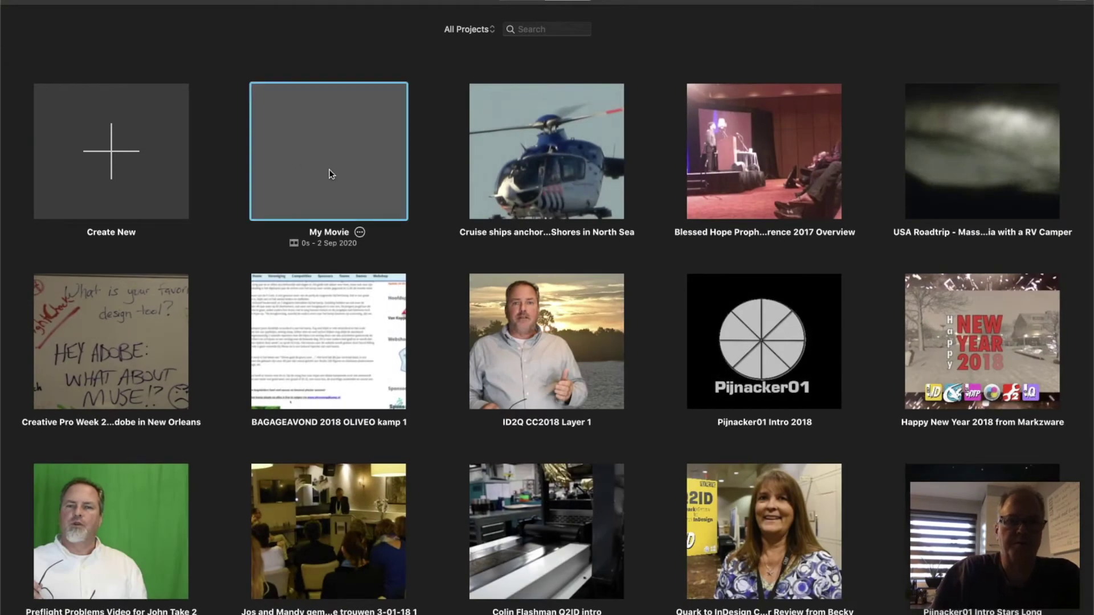
# Open My Movie and load July2020.imovielibrary from the LaCie 2020 drive
pyautogui.doubleClick(303, 142)
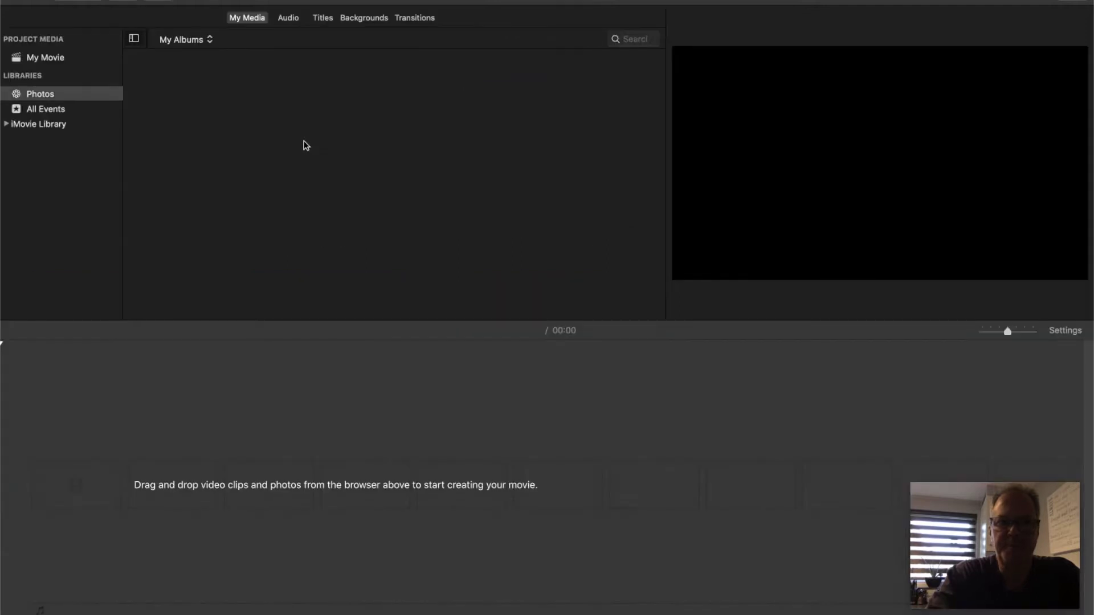
pyautogui.click(8, 125)
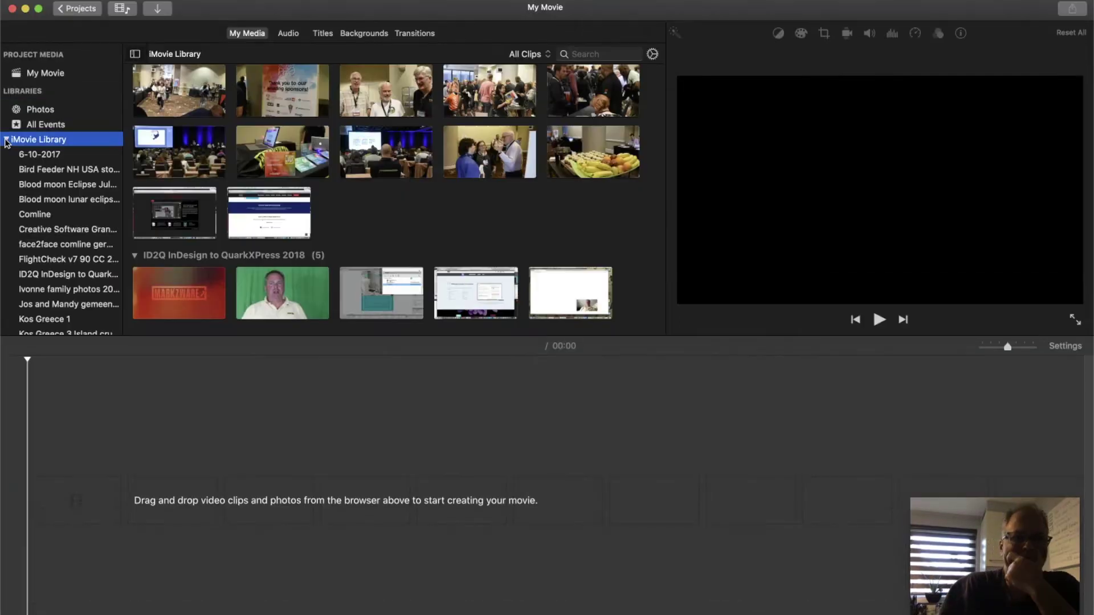
pyautogui.click(75, 2)
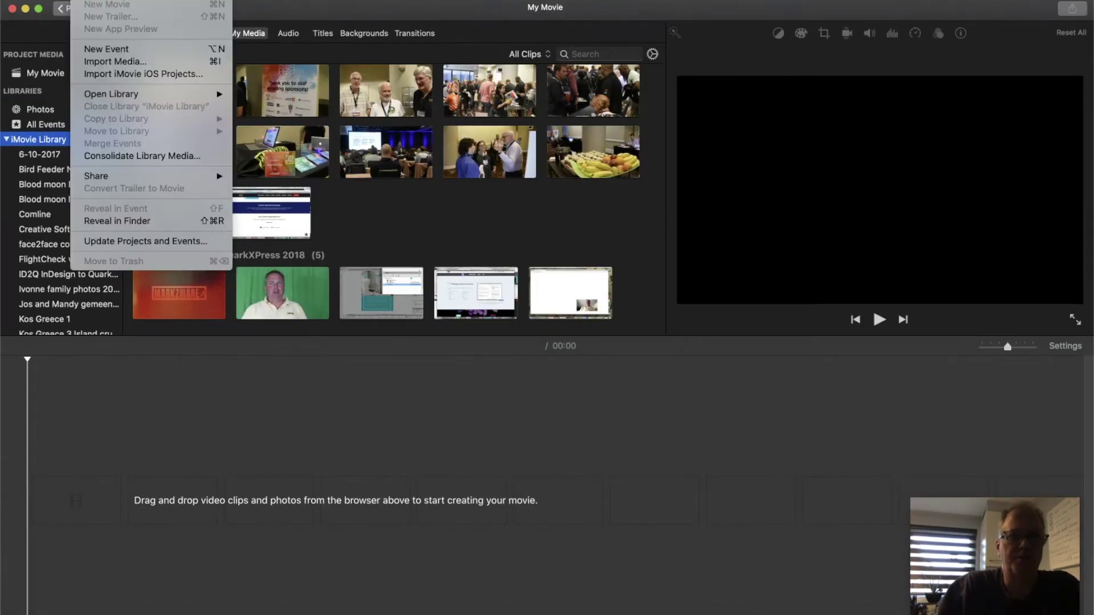
pyautogui.moveTo(116, 95)
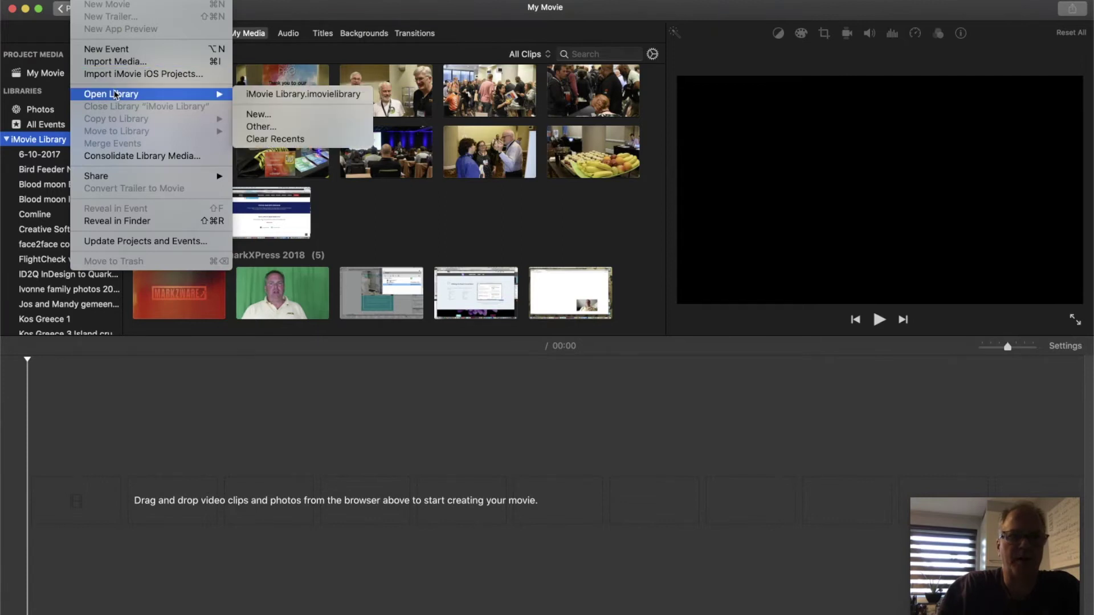
pyautogui.click(273, 132)
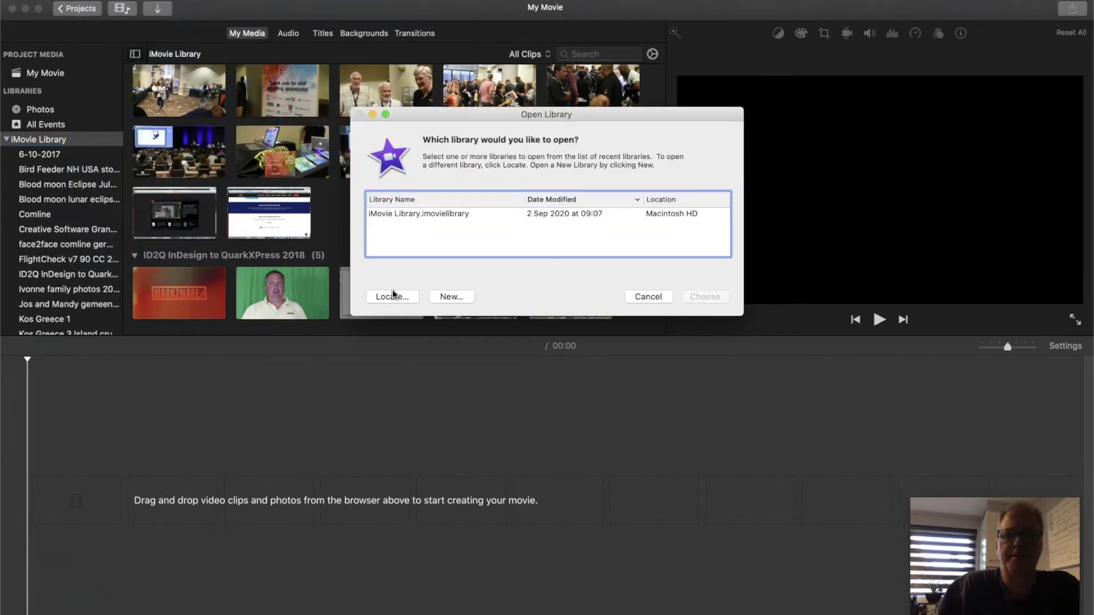
pyautogui.click(394, 295)
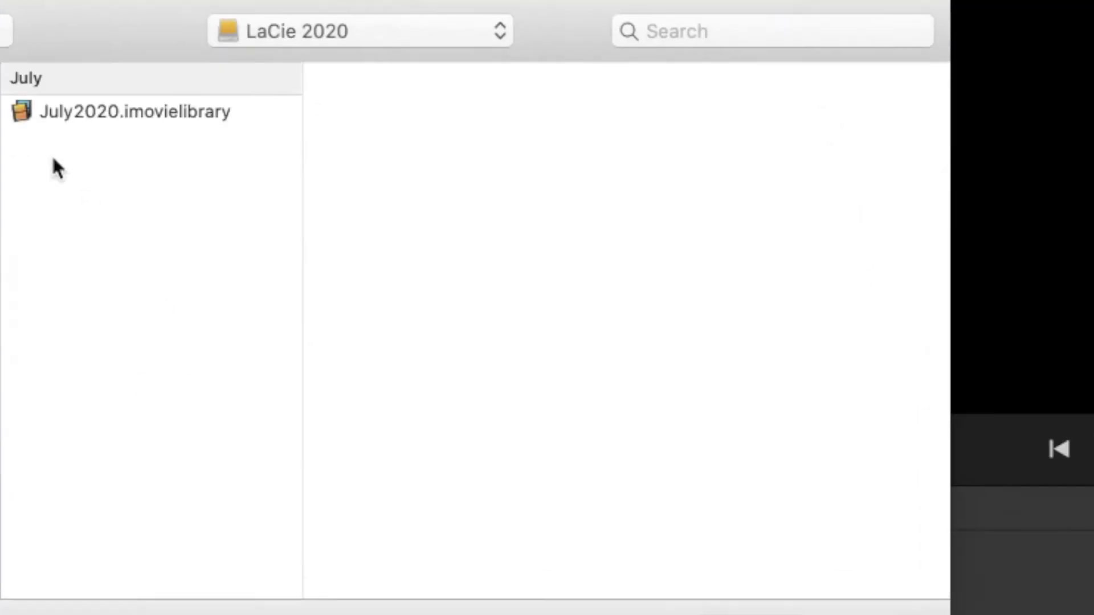
pyautogui.click(139, 106)
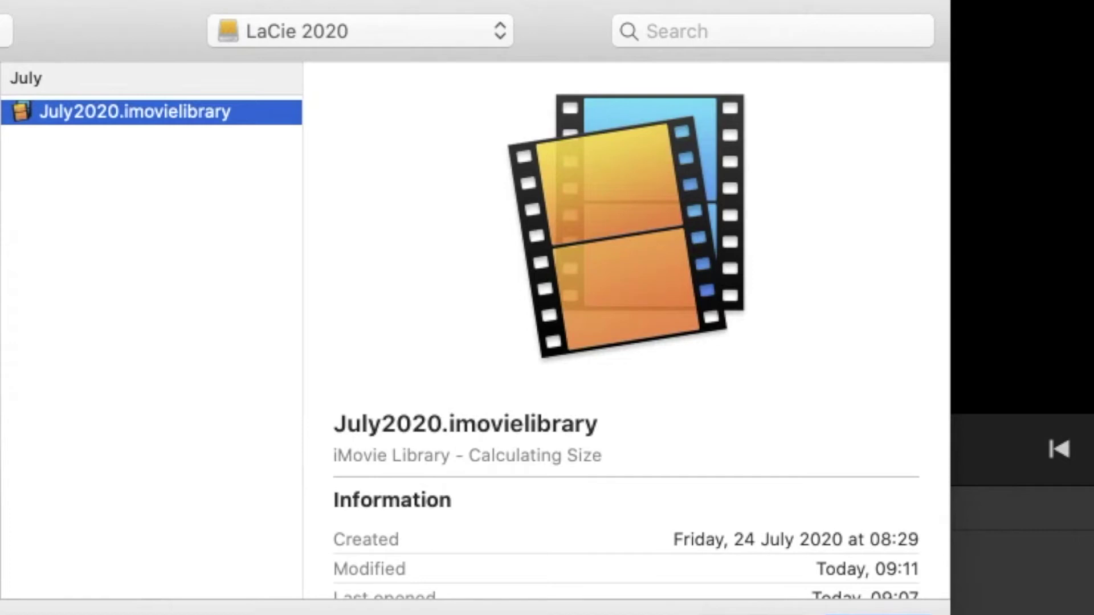
pyautogui.press('Return')
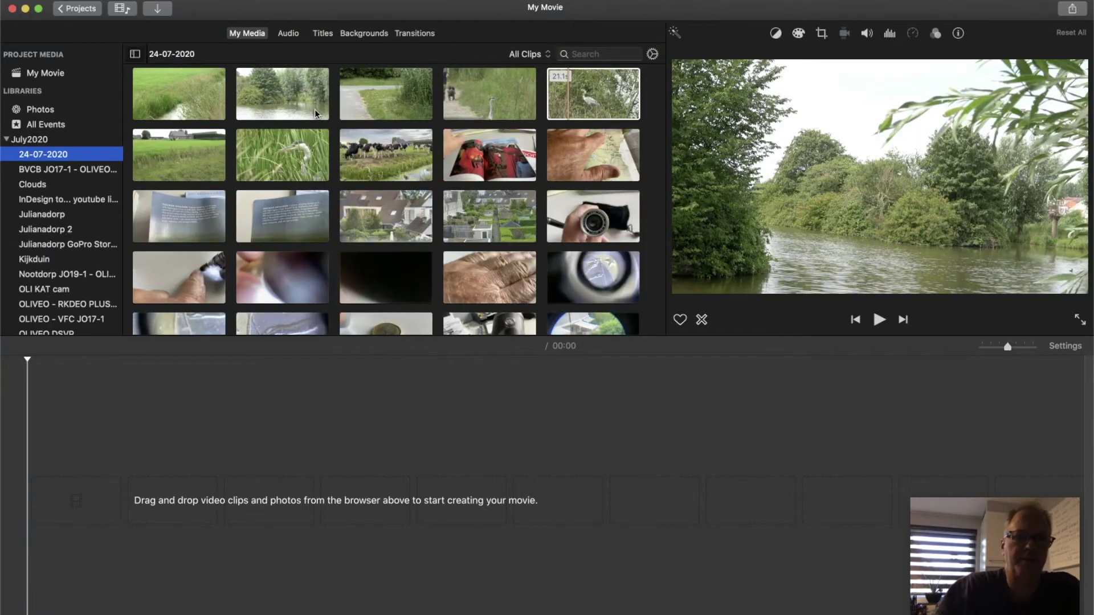
# Add the 53.5s and 12.7s BVCB JO17-1 football clips to the timeline
pyautogui.click(35, 170)
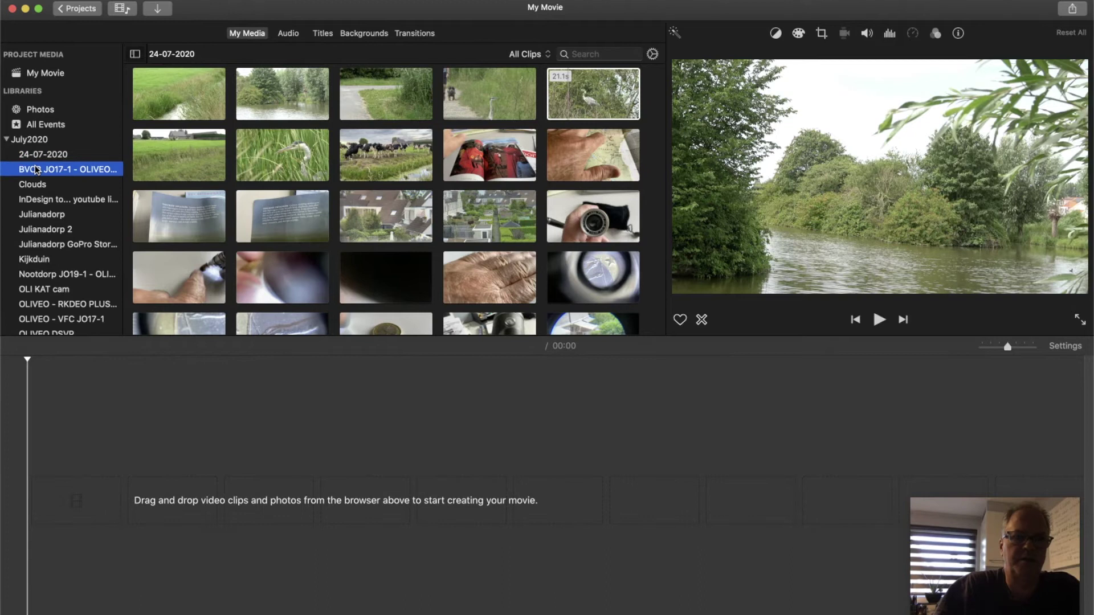
pyautogui.scroll(5, 329, 225)
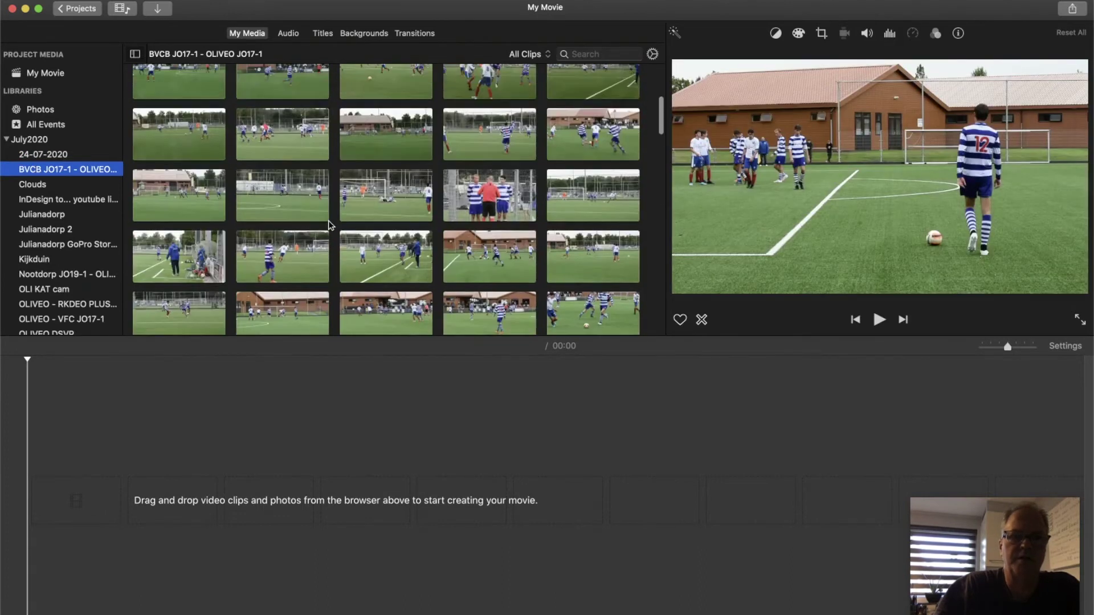
pyautogui.scroll(-5, 329, 225)
pyautogui.click(367, 143)
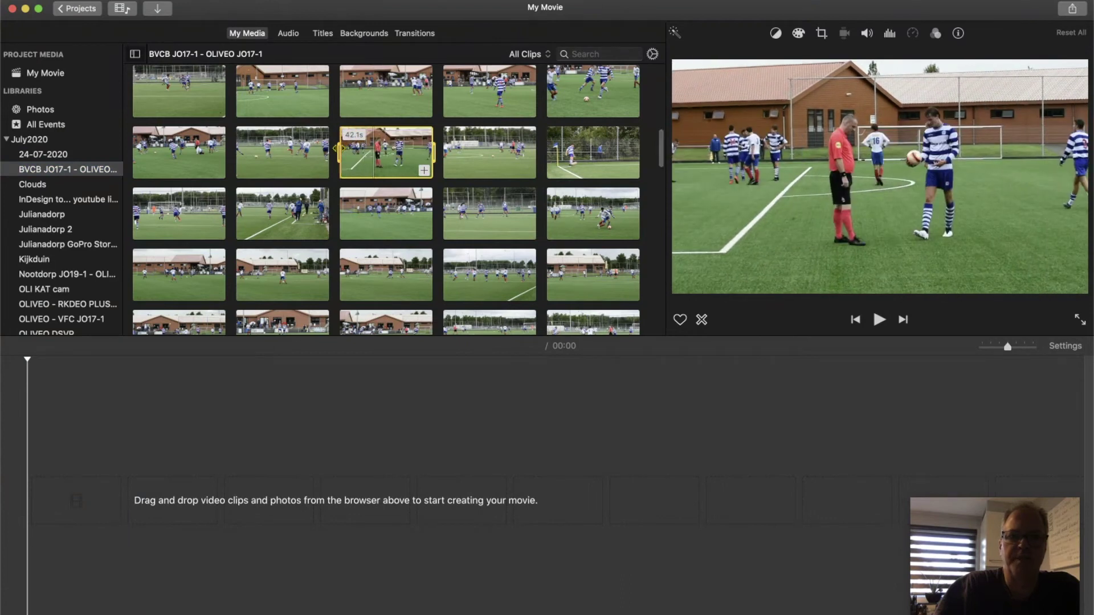
pyautogui.moveTo(489, 153); pyautogui.dragTo(73, 495)
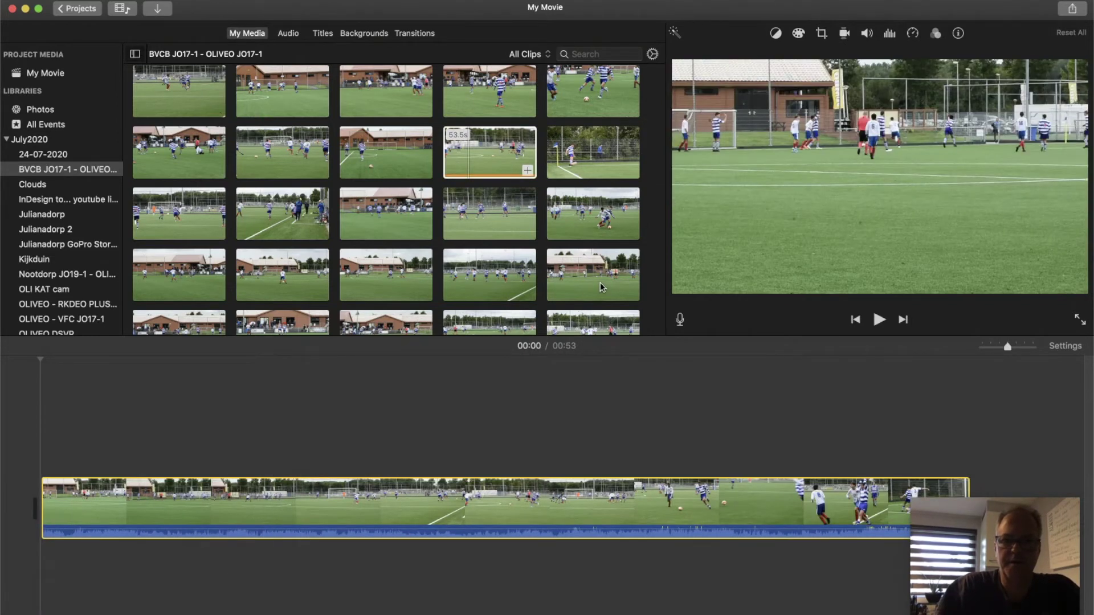
pyautogui.moveTo(600, 287); pyautogui.dragTo(833, 505)
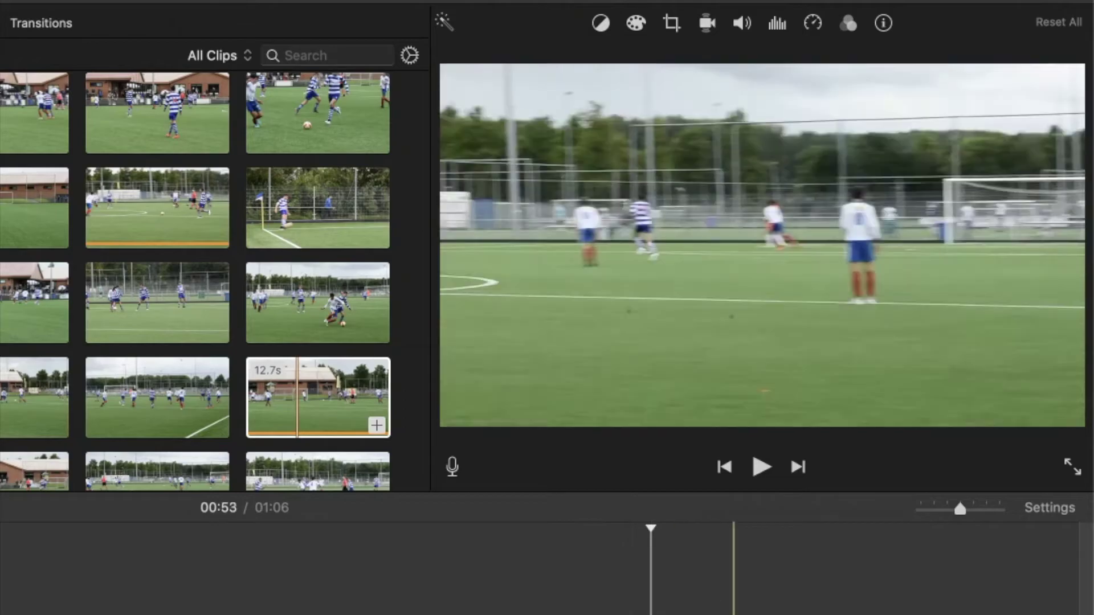
# Play back the timeline around 00:49–00:55 to review the football clips
pyautogui.click(741, 570)
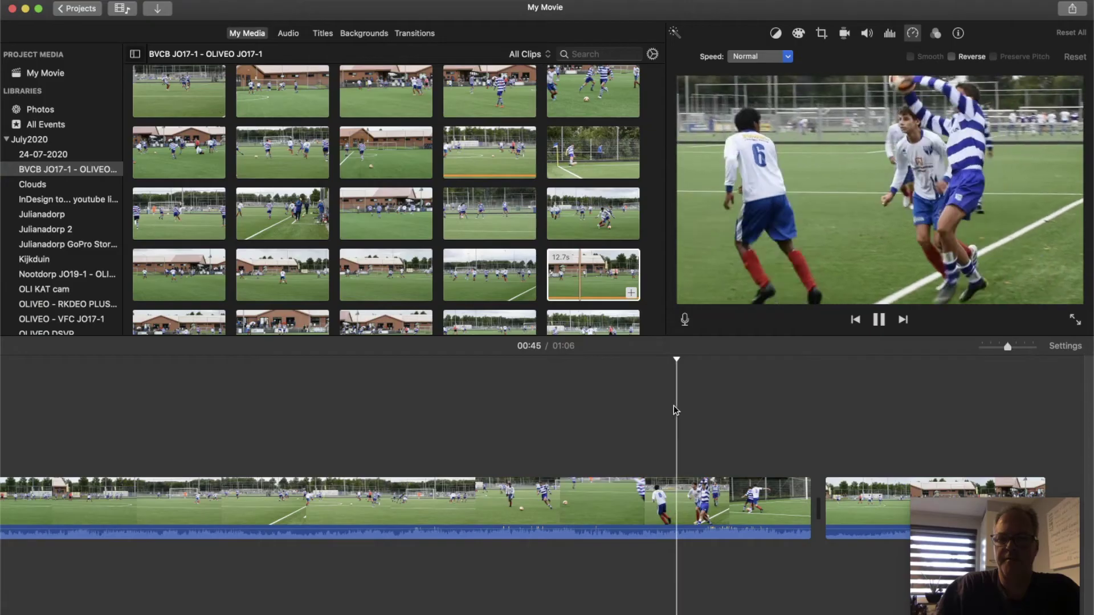
pyautogui.press('space')
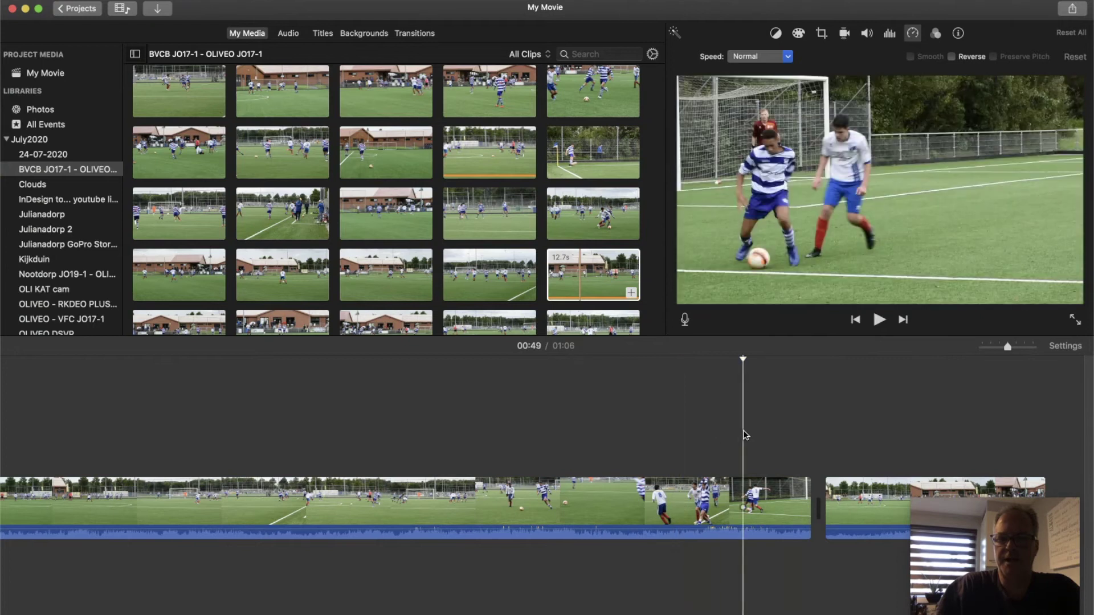
pyautogui.press('space')
pyautogui.press('space')
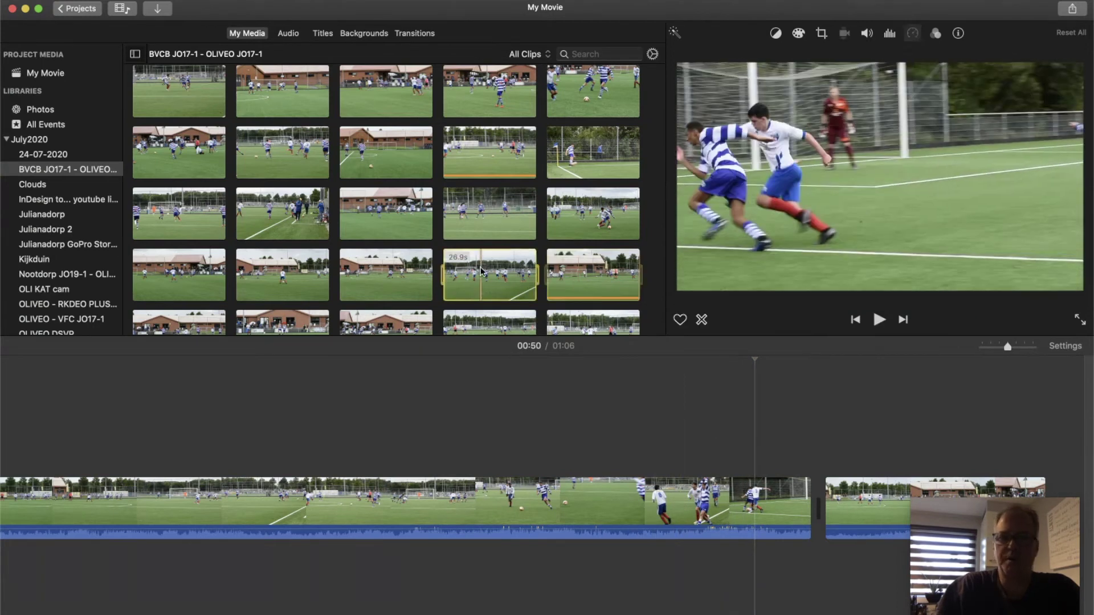
pyautogui.hscroll(2, 588, 435)
pyautogui.hscroll(6, 587, 435)
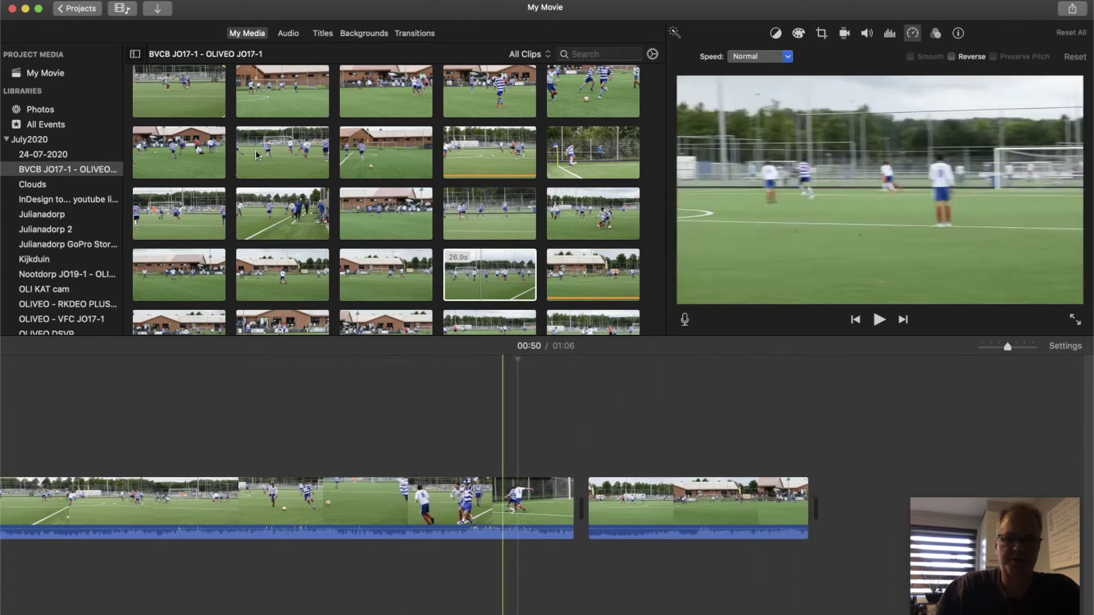
# Append the heron clip from the 24-07-2020 event to the movie's end and open Share
pyautogui.click(40, 157)
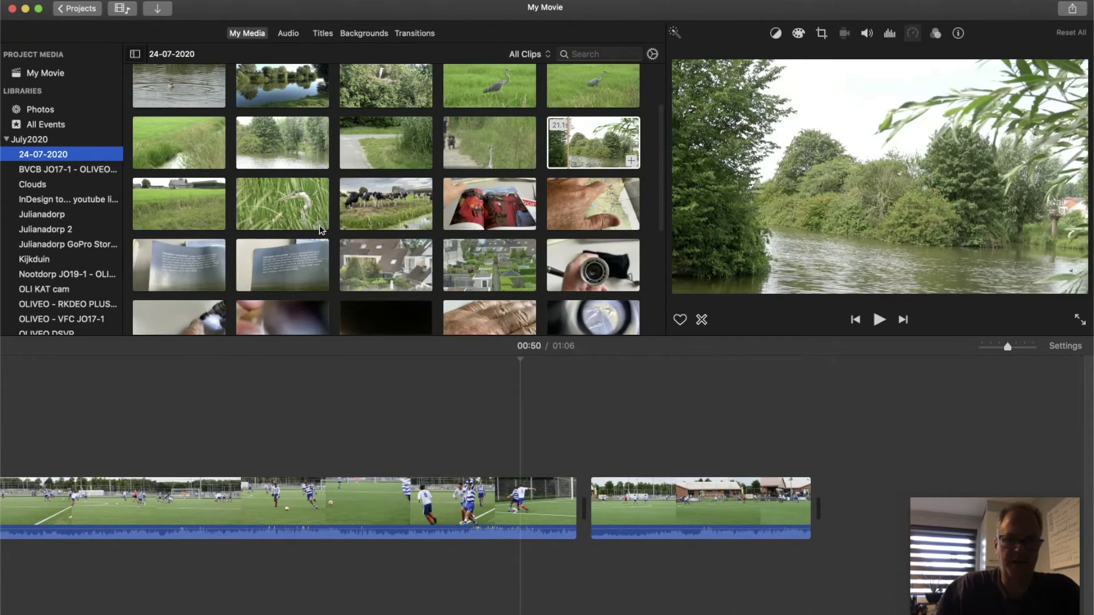
pyautogui.scroll(3, 521, 134)
pyautogui.click(497, 161)
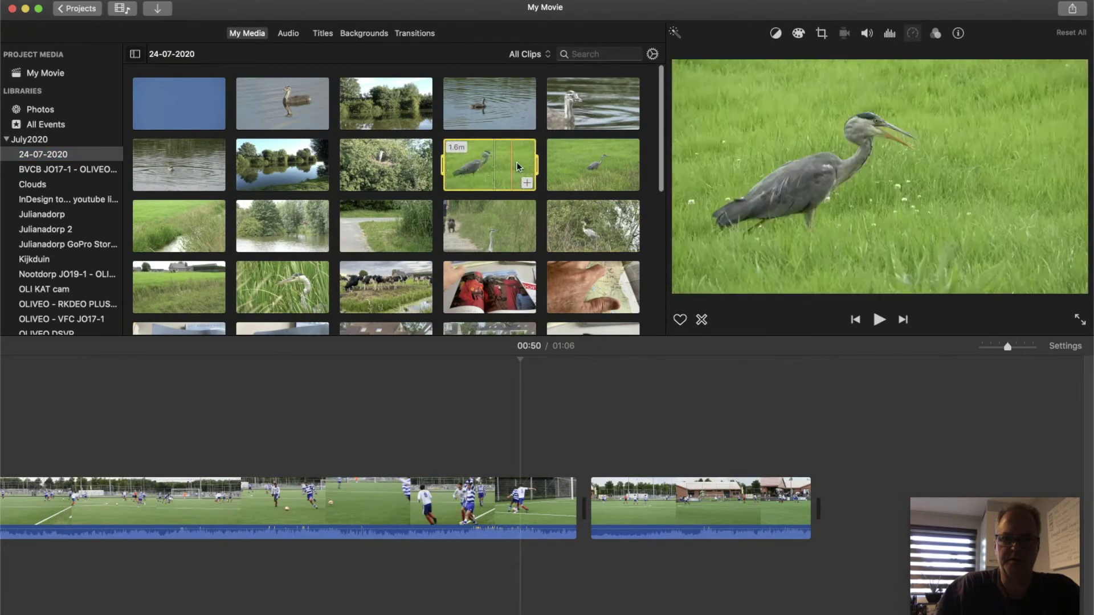
pyautogui.click(527, 182)
pyautogui.click(1071, 8)
# Pick YouTube sharing, check the resolutions keeping SD 480p, then cancel
pyautogui.click(964, 50)
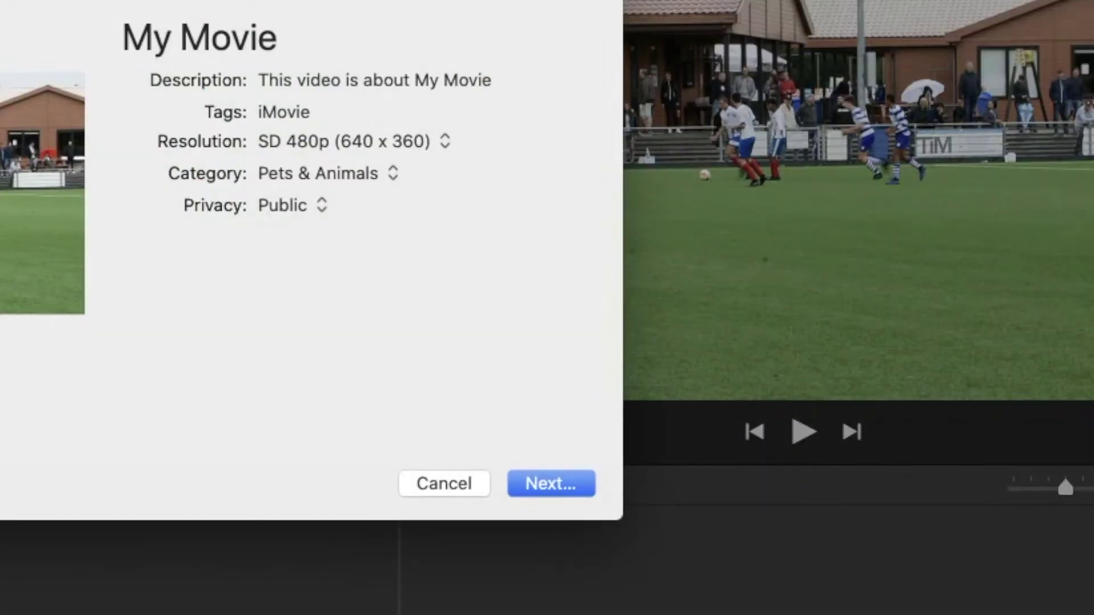
pyautogui.click(353, 145)
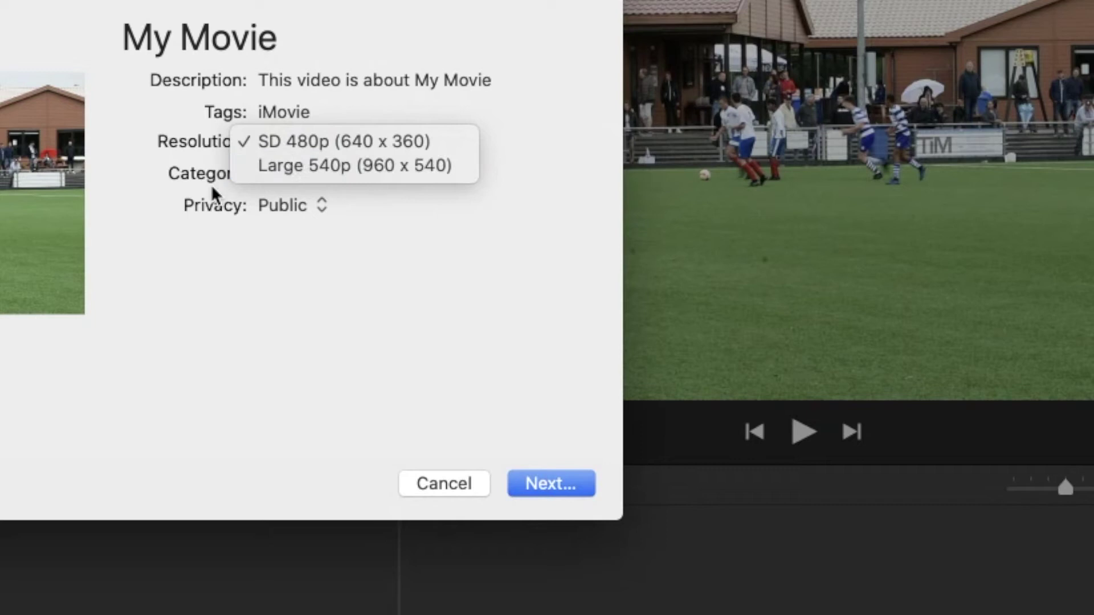
pyautogui.click(191, 187)
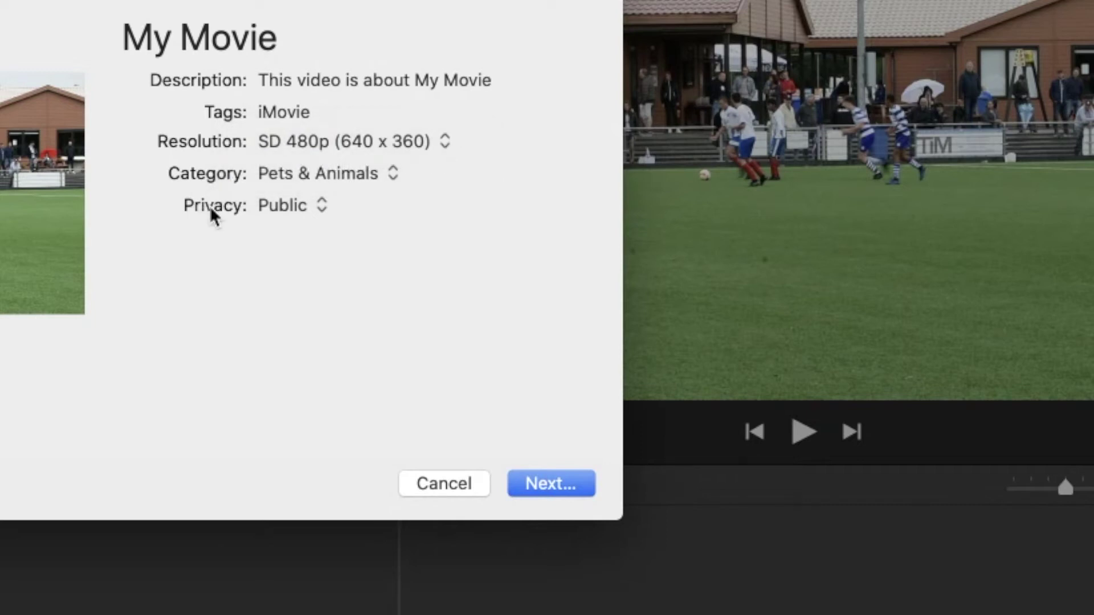
pyautogui.click(434, 481)
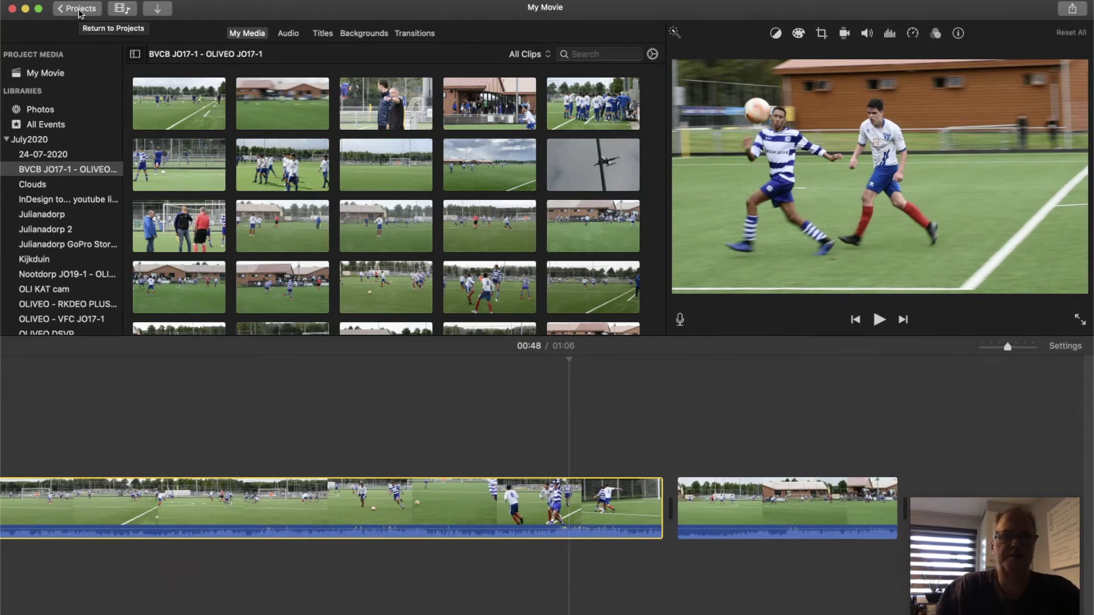
# Go back to Projects and close What's New to show the Test project
pyautogui.click(78, 8)
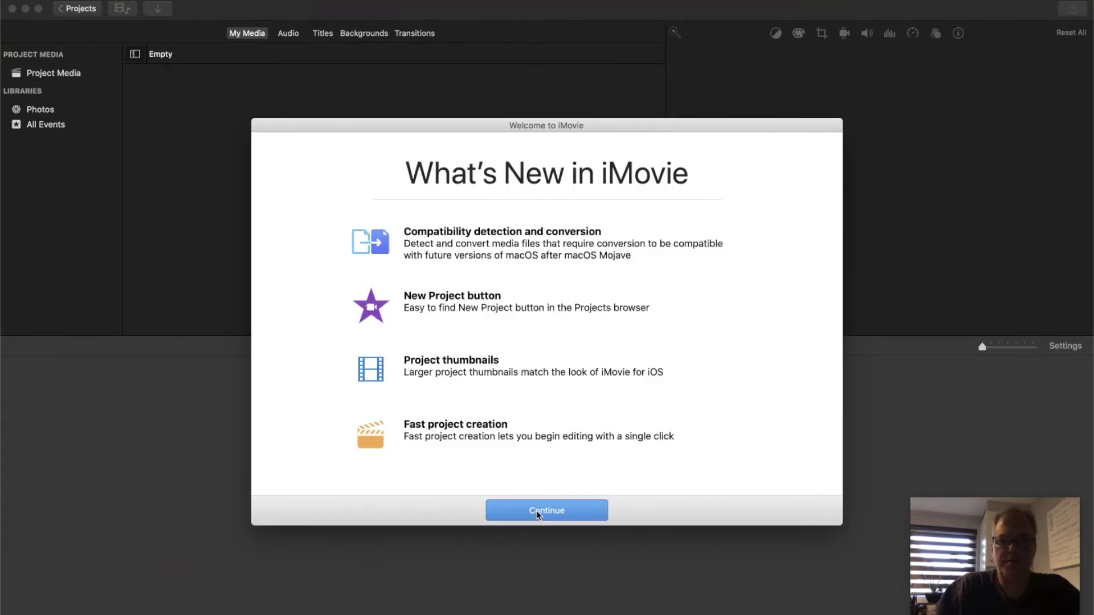
pyautogui.click(538, 515)
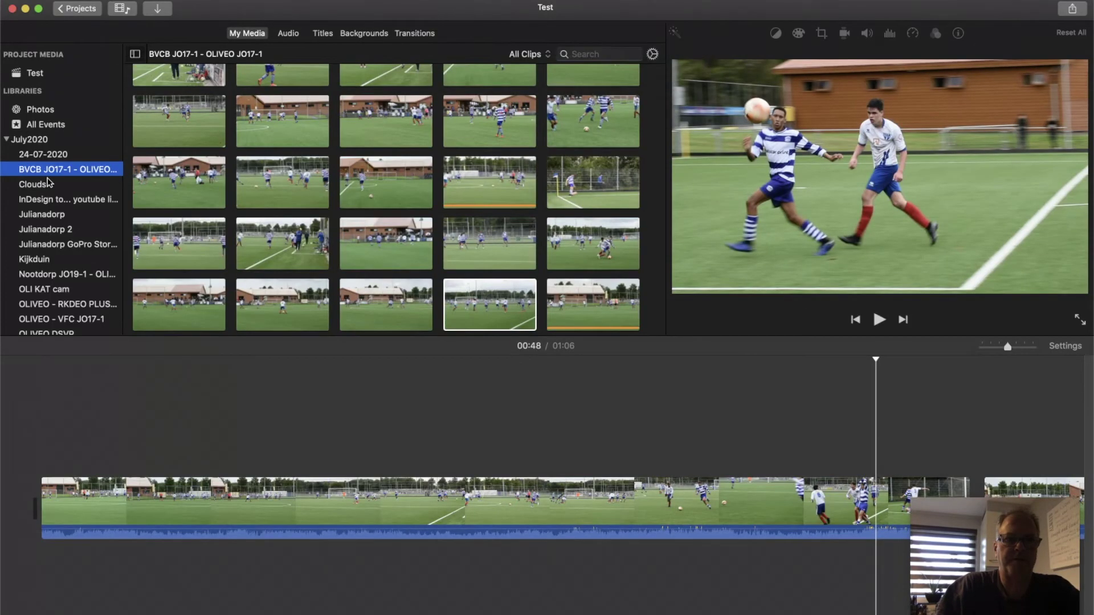
pyautogui.click(313, 416)
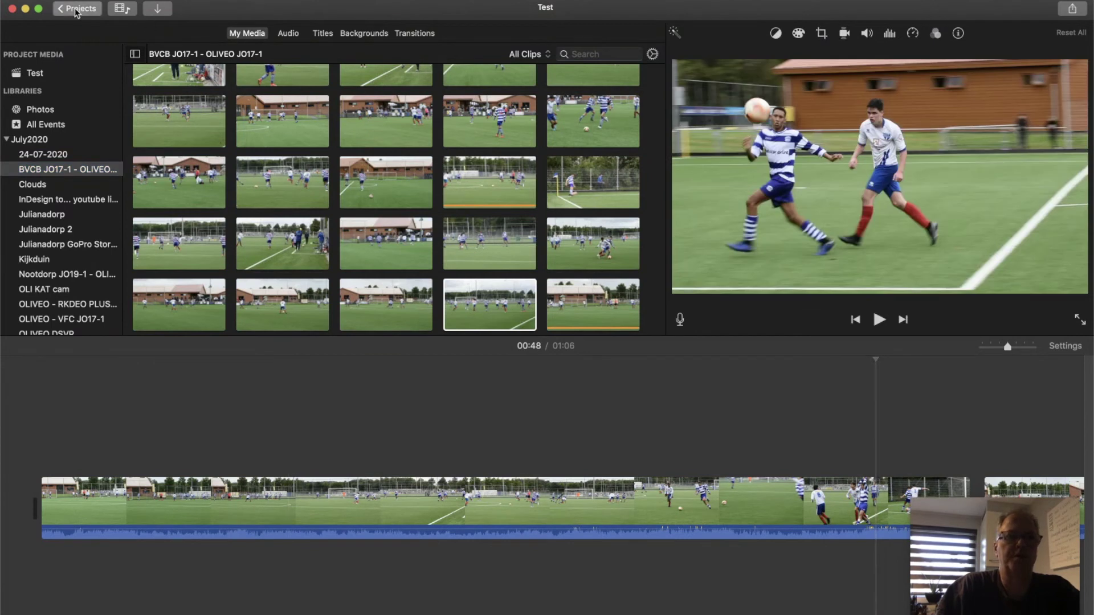
# Create a new movie project from the Projects overview, keeping the July2020 library
pyautogui.click(77, 9)
pyautogui.click(110, 163)
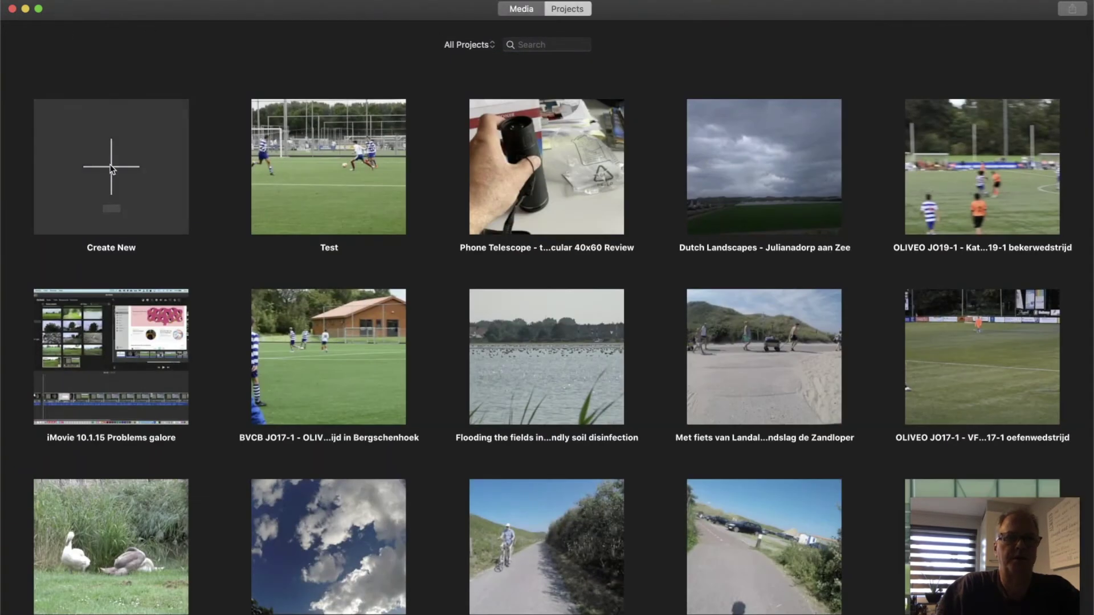
pyautogui.click(117, 243)
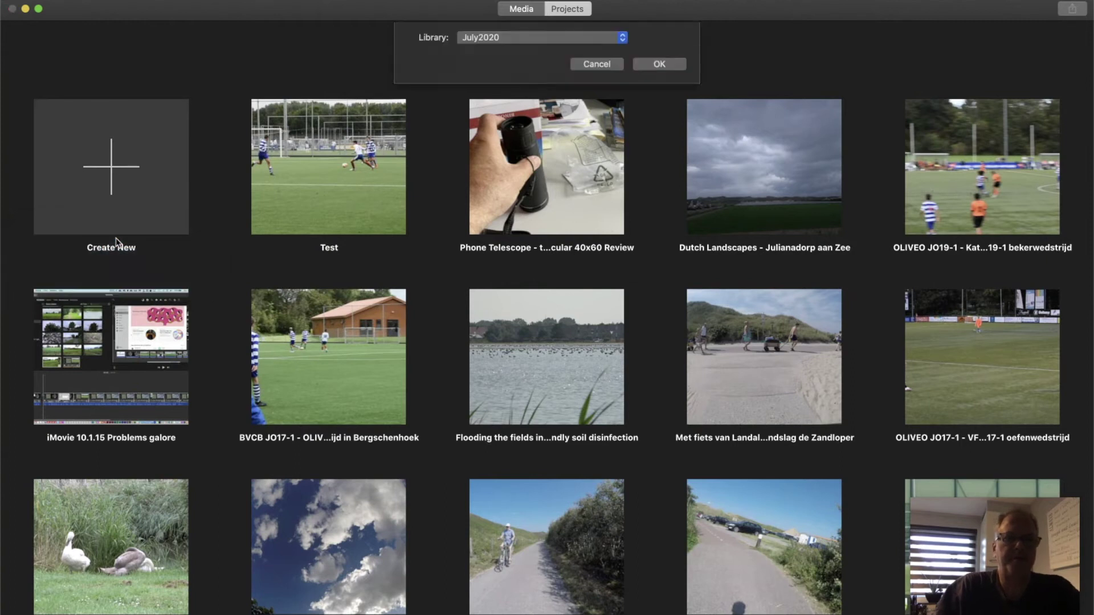
pyautogui.click(522, 73)
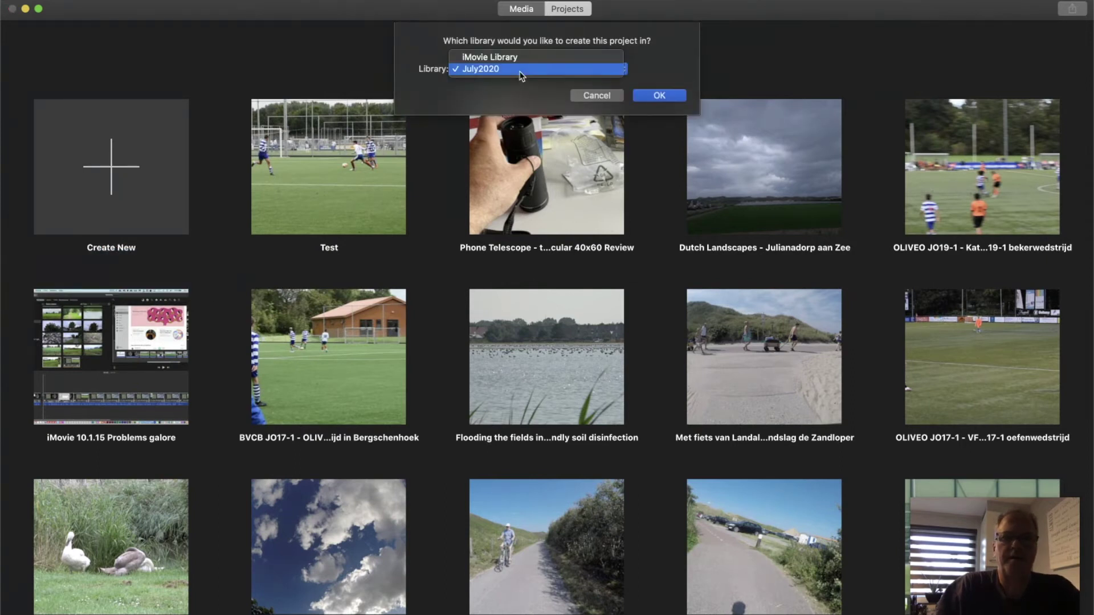
pyautogui.click(520, 69)
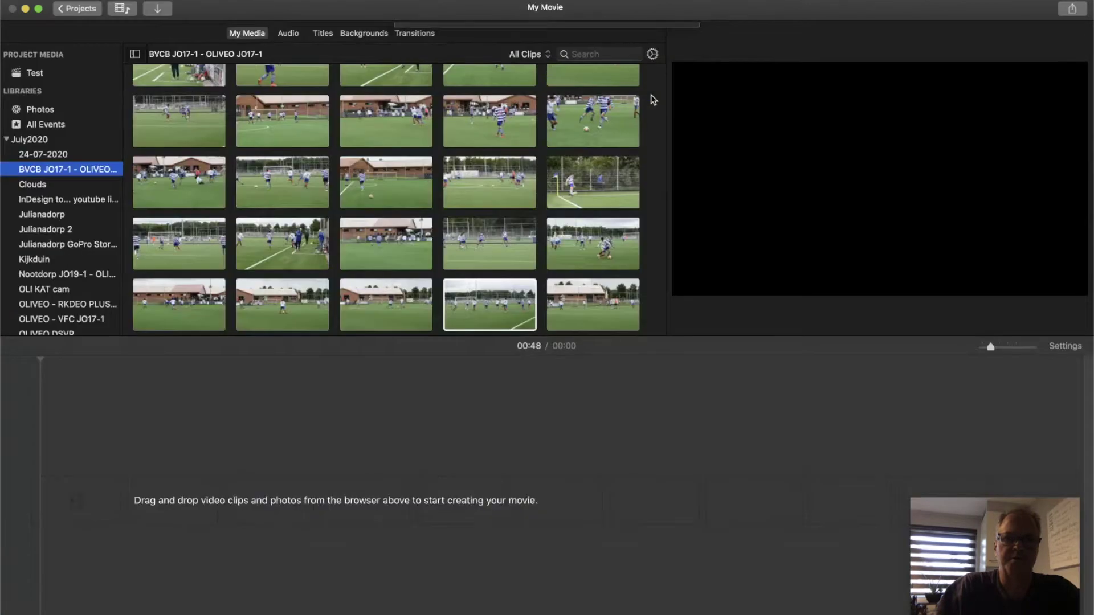
# Place the referee clip on the timeline and change its speed to Slow, then back to Normal
pyautogui.scroll(5, 233, 184)
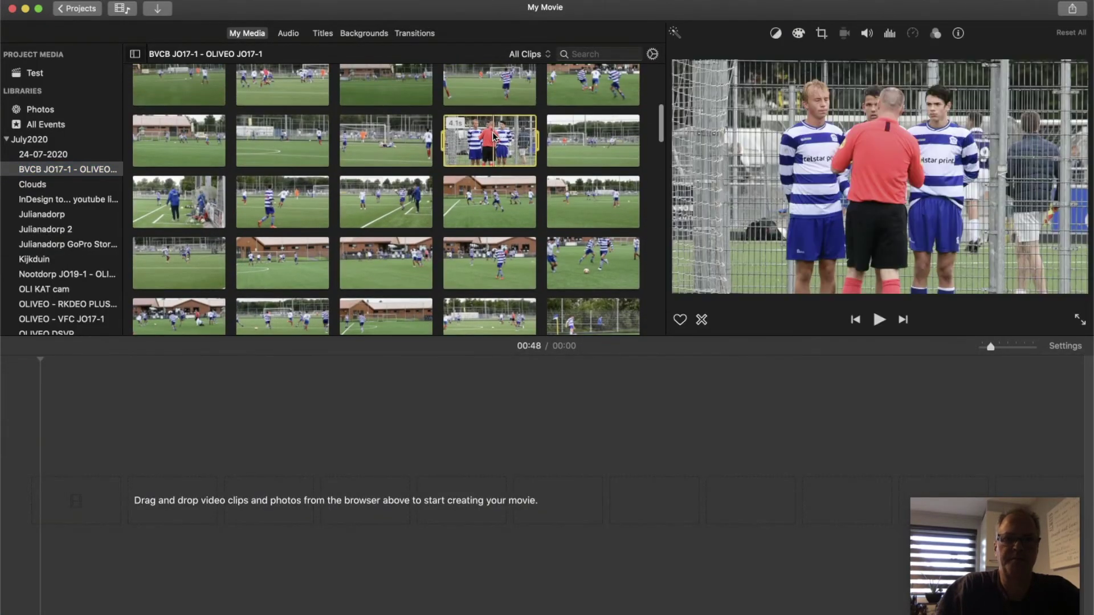
pyautogui.moveTo(500, 142); pyautogui.dragTo(85, 502)
pyautogui.click(336, 518)
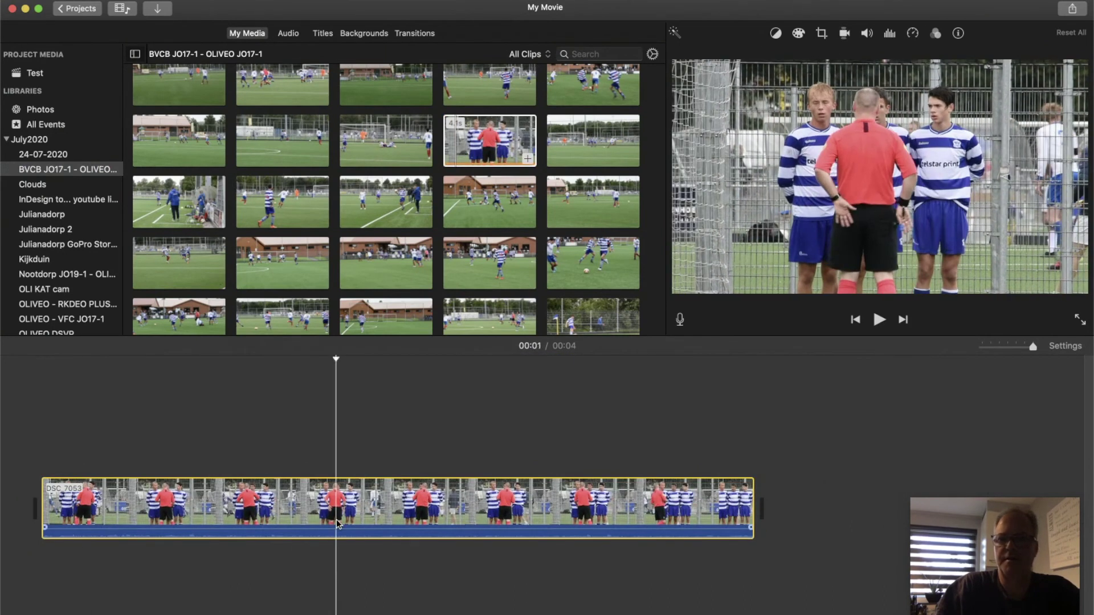
pyautogui.click(866, 34)
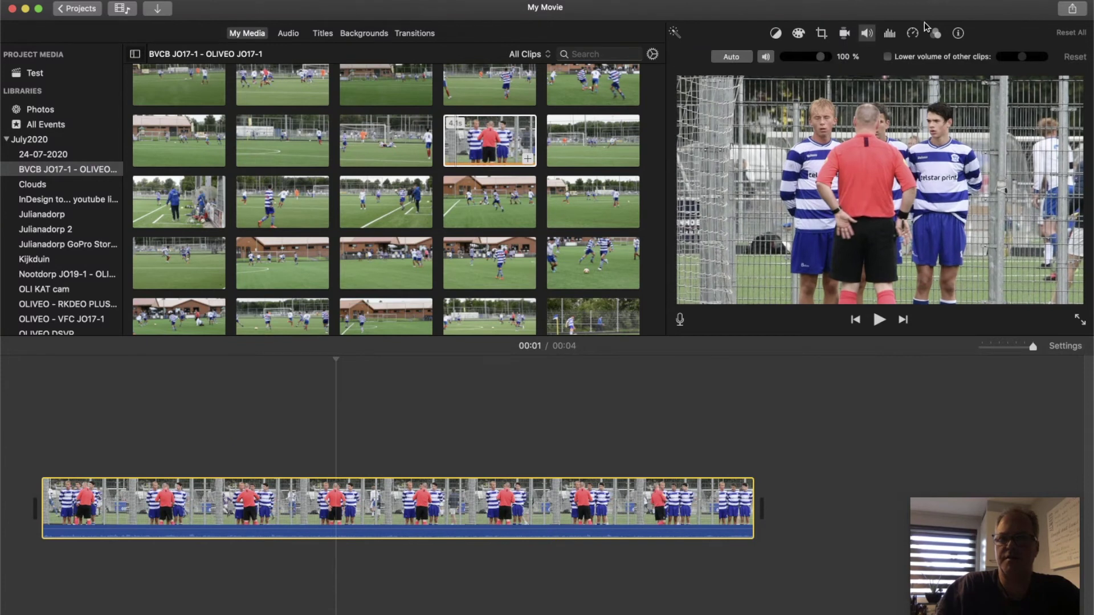
pyautogui.click(912, 34)
pyautogui.click(768, 58)
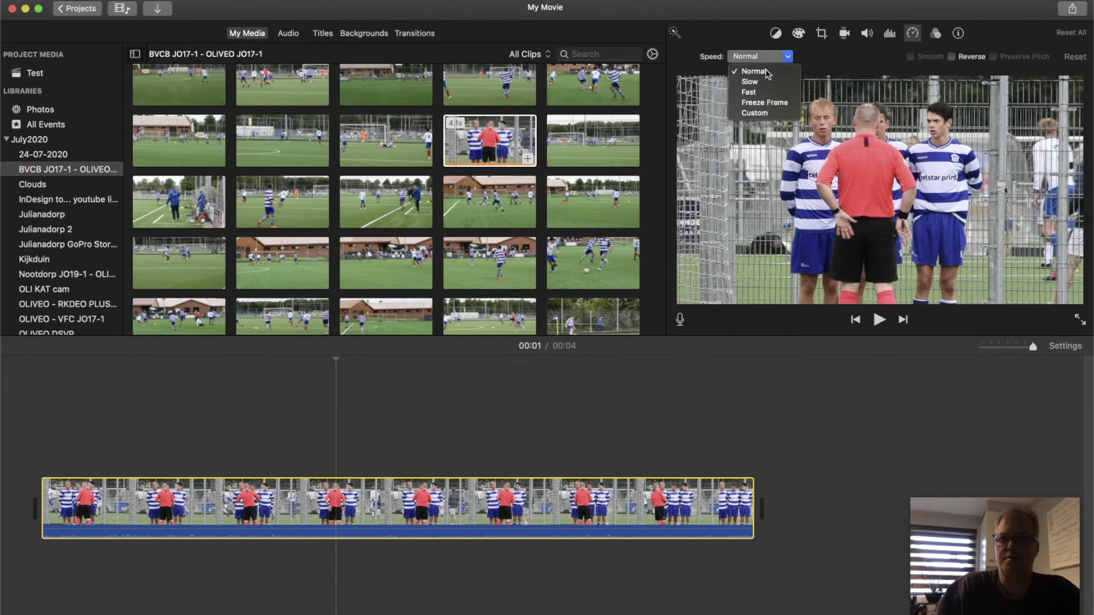
pyautogui.click(752, 70)
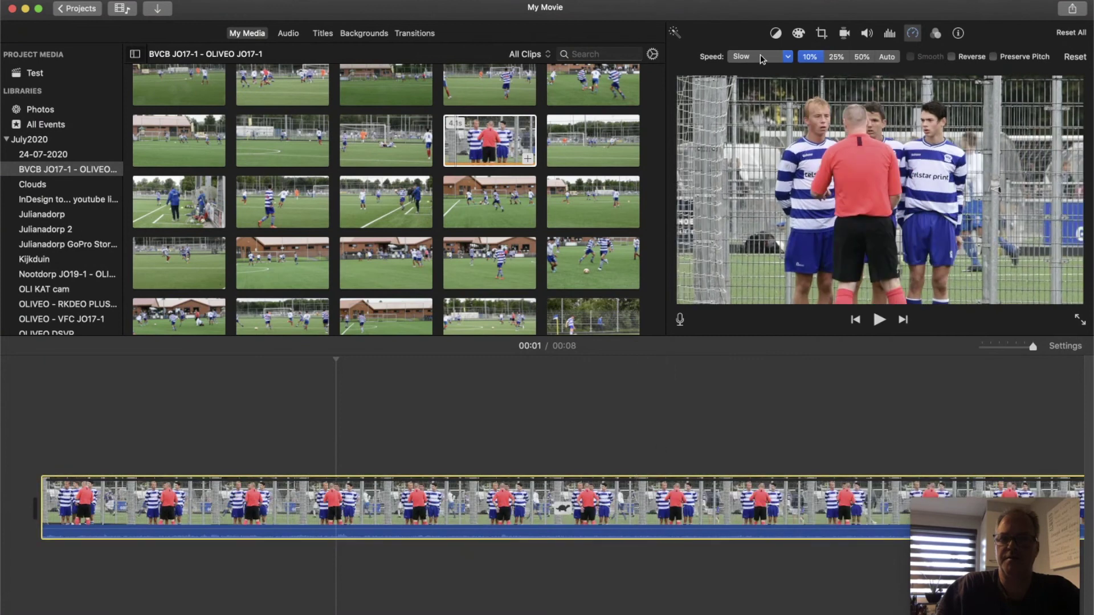
pyautogui.click(741, 57)
pyautogui.click(751, 73)
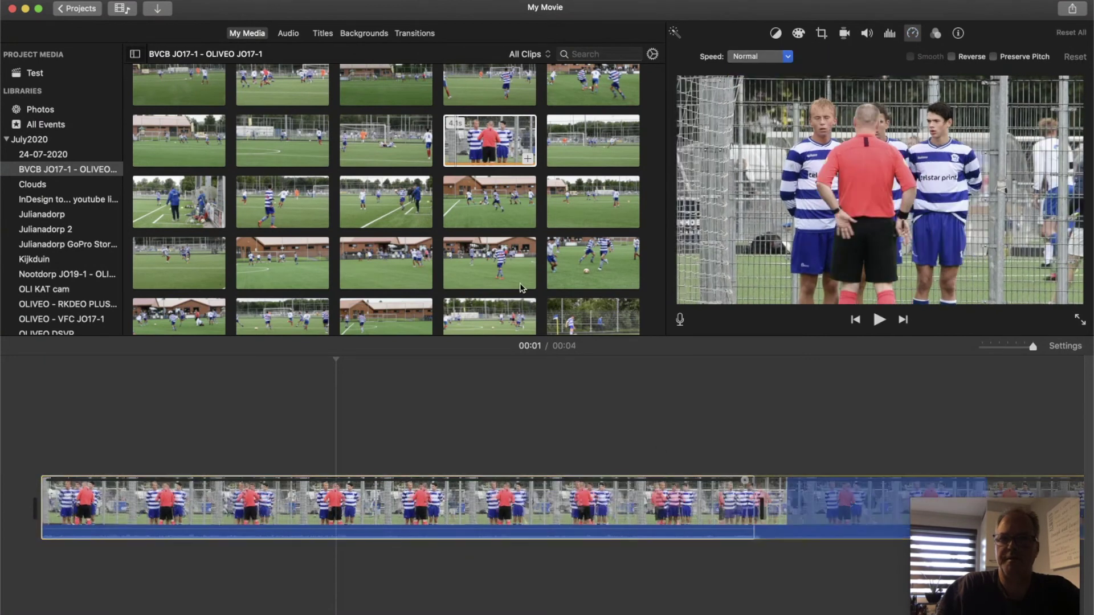
pyautogui.click(756, 450)
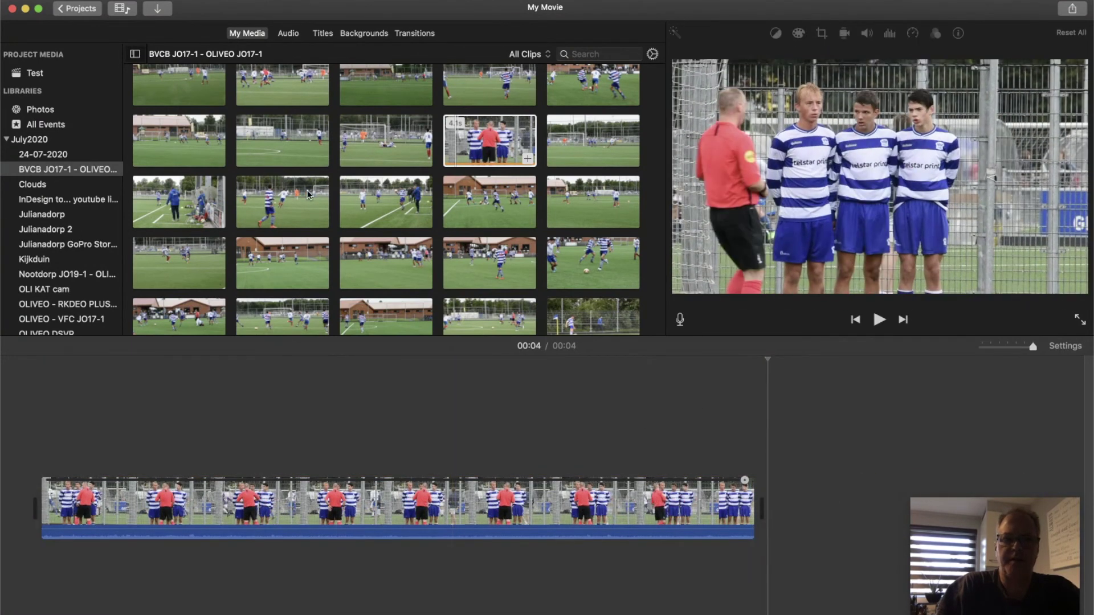
# Append clip DSC_7057 after the referee clip and move the playhead into it
pyautogui.moveTo(186, 202); pyautogui.dragTo(800, 497)
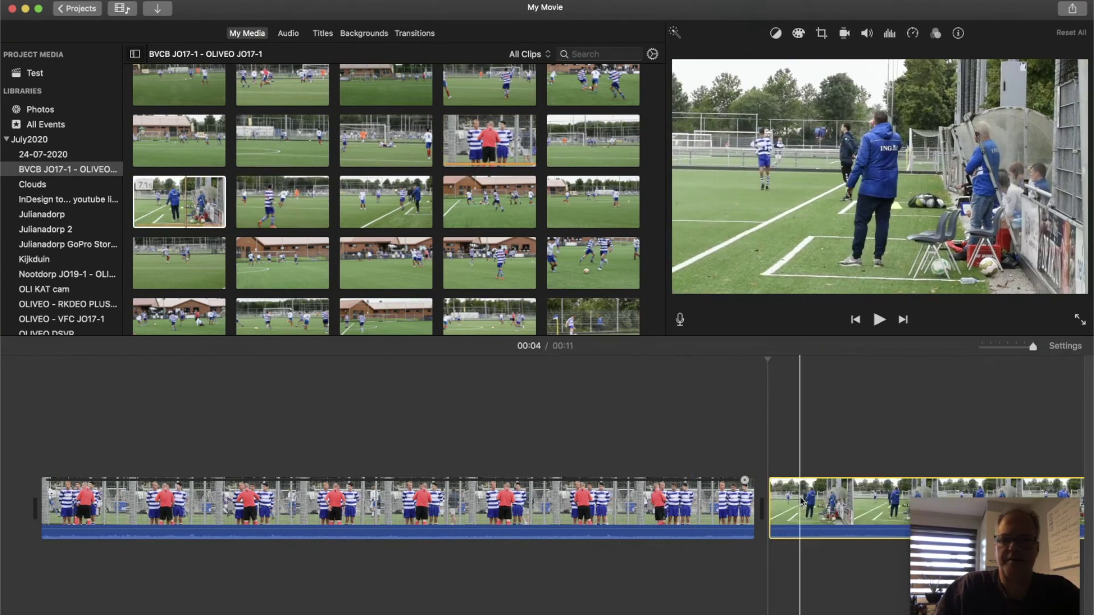
pyautogui.hscroll(2, 683, 507)
pyautogui.click(616, 512)
pyautogui.hscroll(8, 617, 513)
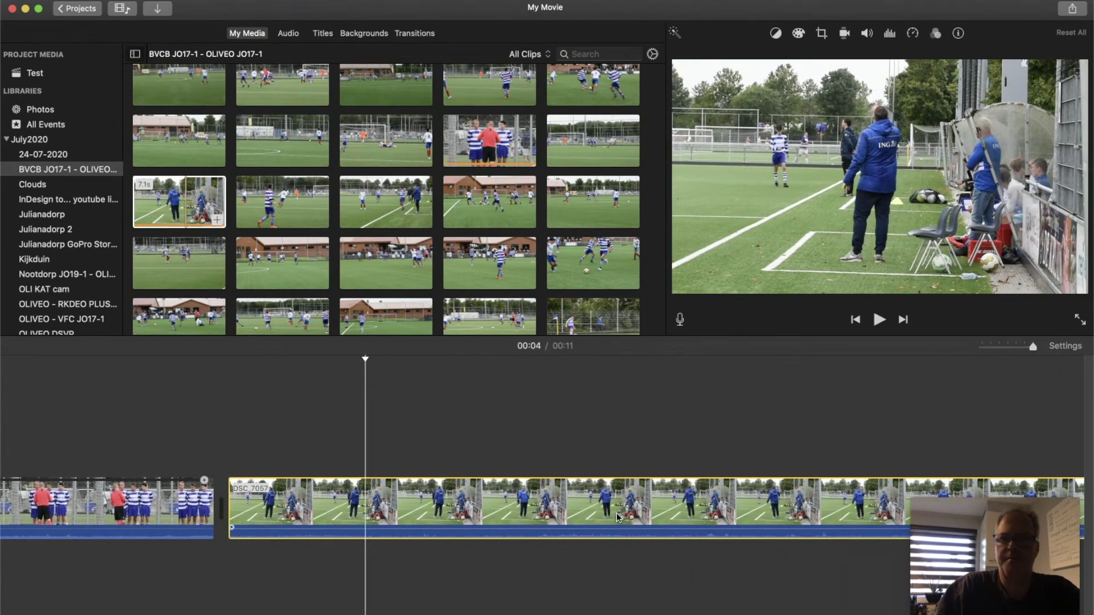
# Place a Cross Blur transition between the two clips, shortening My Movie to 00:10, and return to the media browser
pyautogui.click(404, 34)
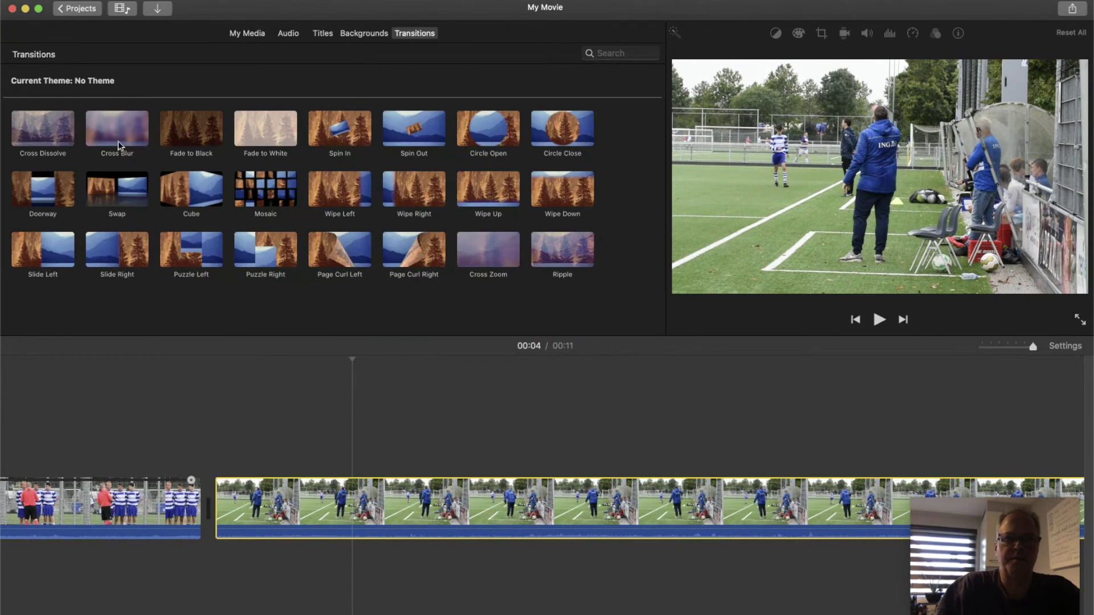
pyautogui.moveTo(118, 142); pyautogui.dragTo(37, 504)
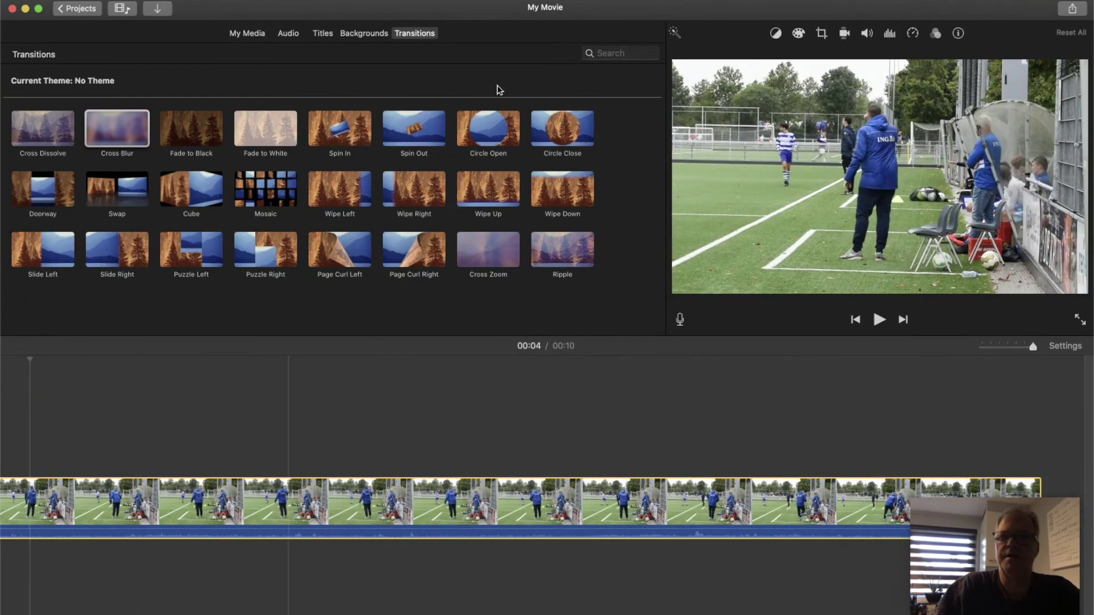
pyautogui.click(248, 33)
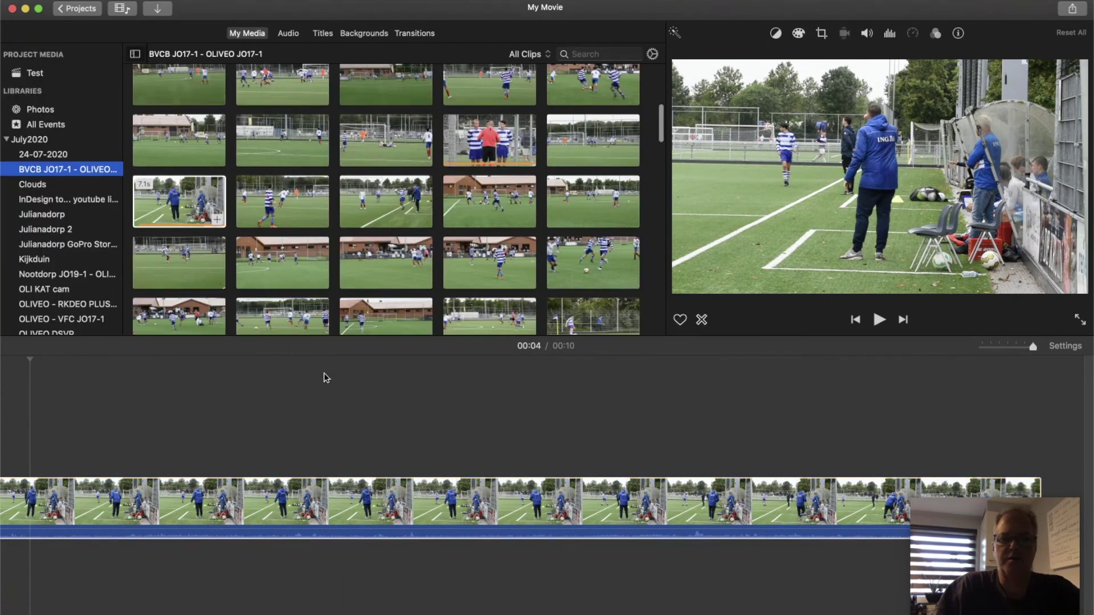
pyautogui.click(340, 448)
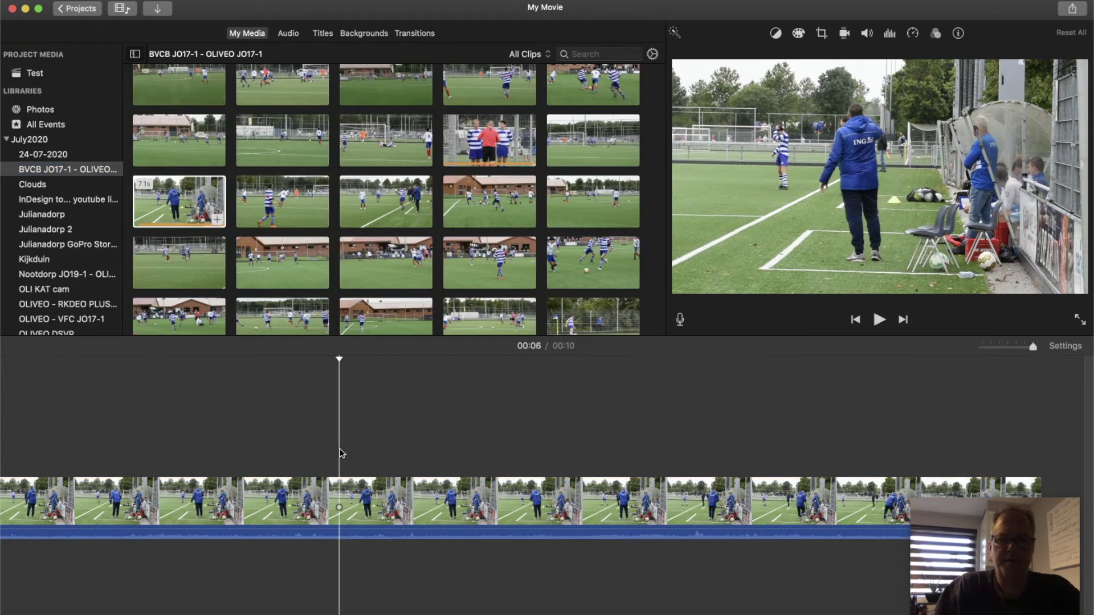
# Review YouTube's resolution choices (SD 480p, Large 540p), keep SD 480p, and cancel without uploading
pyautogui.click(1073, 9)
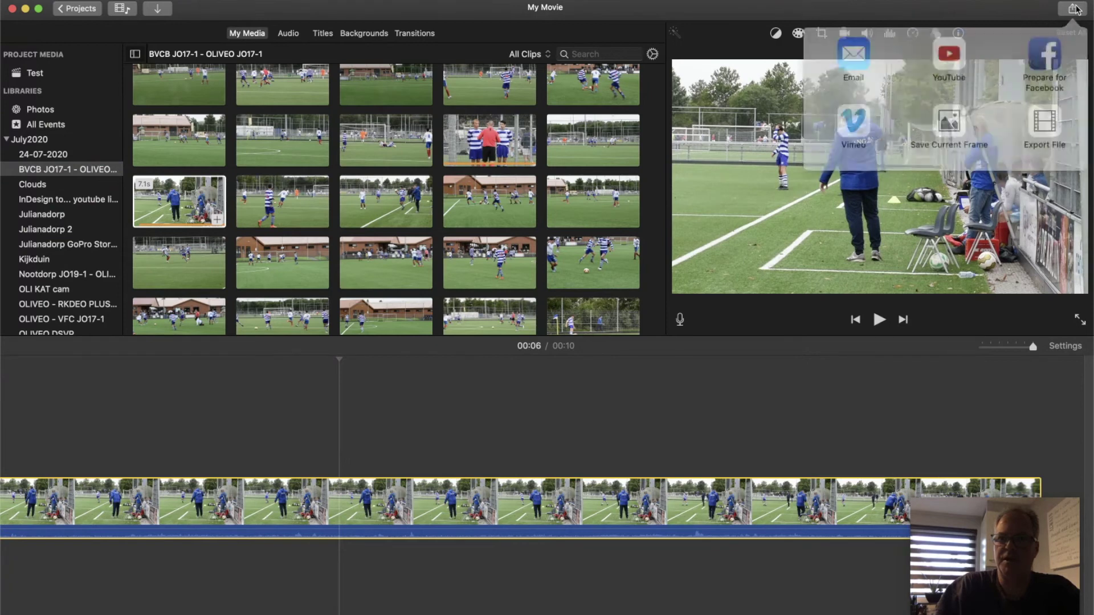
pyautogui.click(960, 52)
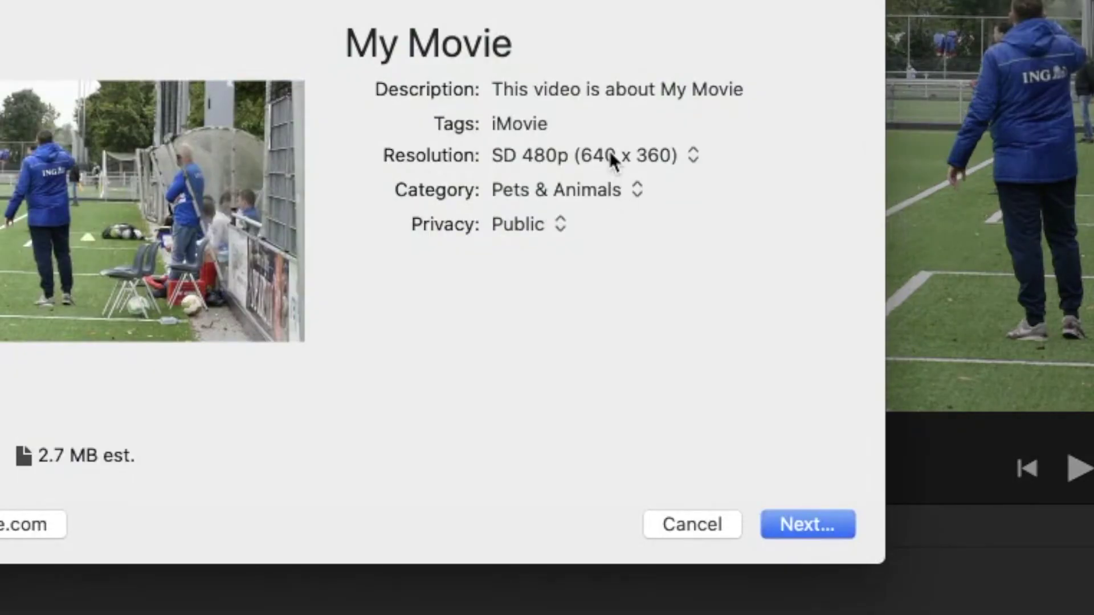
pyautogui.click(609, 151)
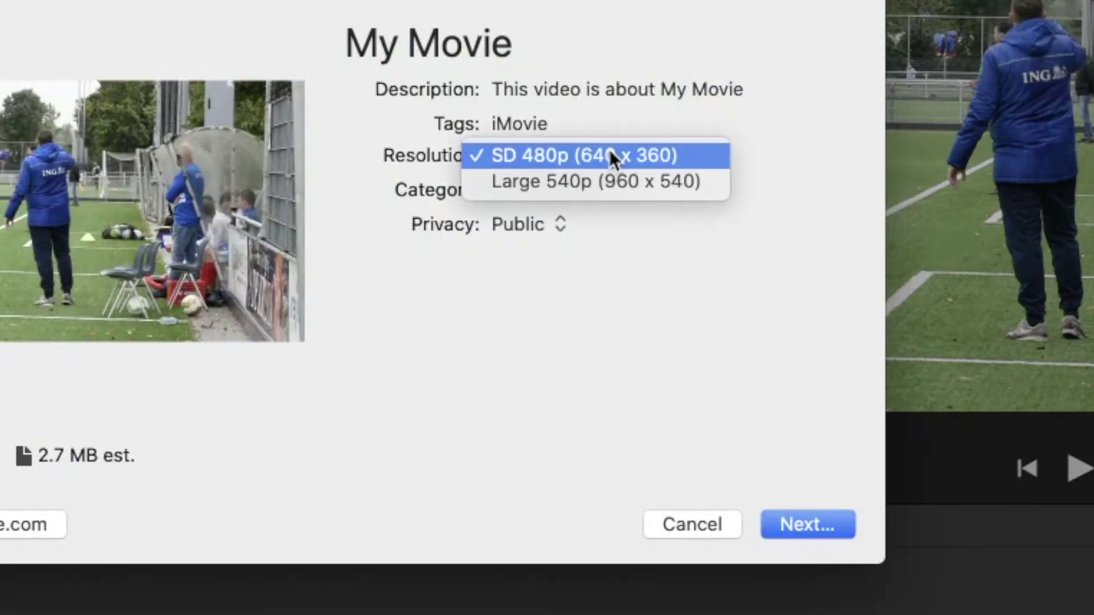
pyautogui.click(682, 518)
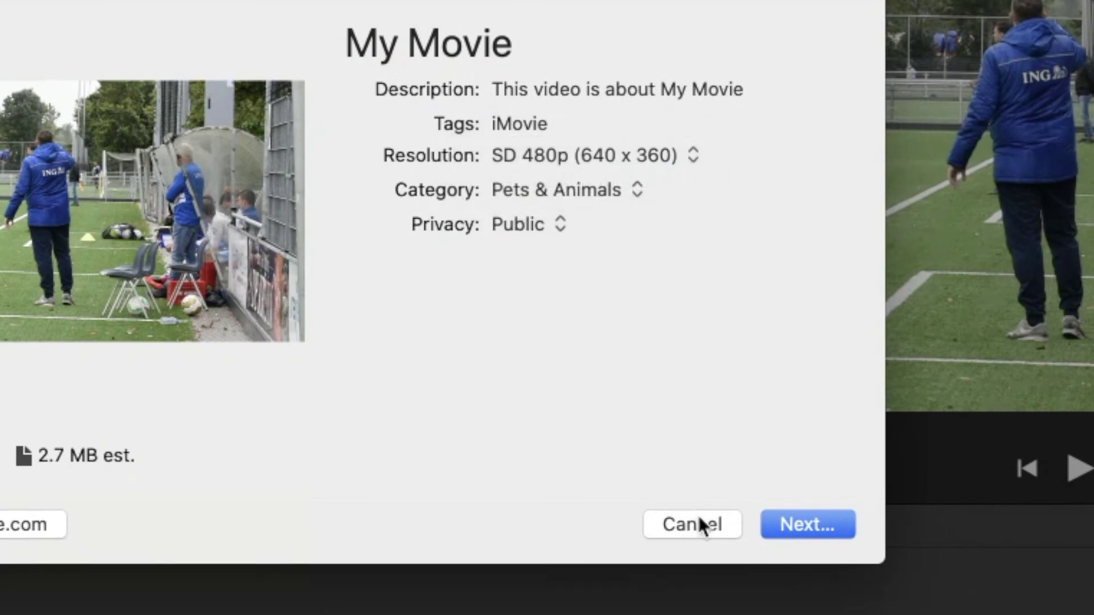
pyautogui.click(689, 521)
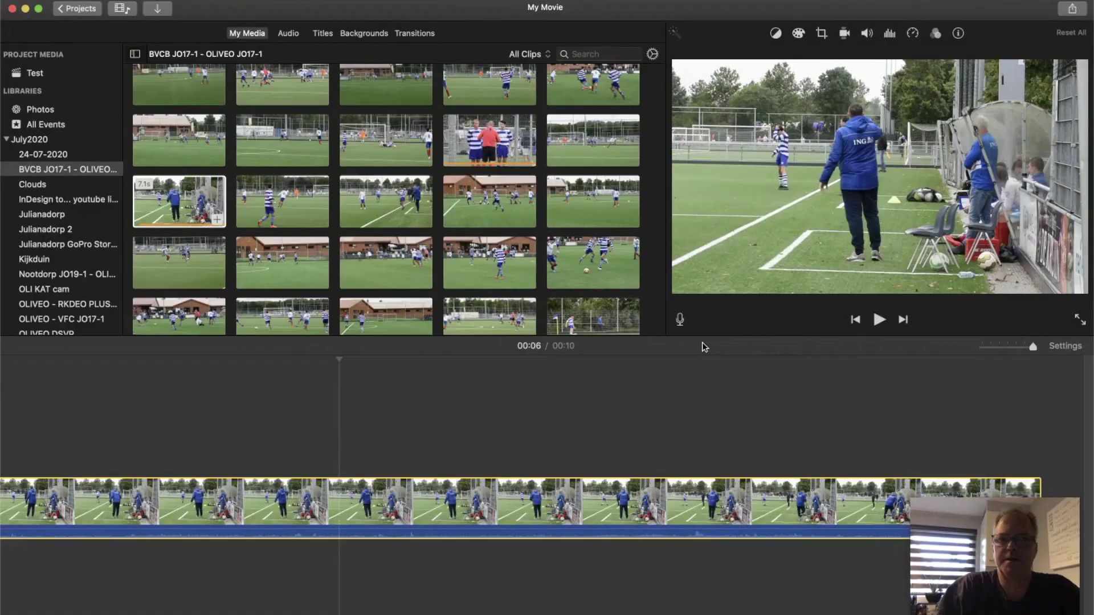
pyautogui.click(1071, 9)
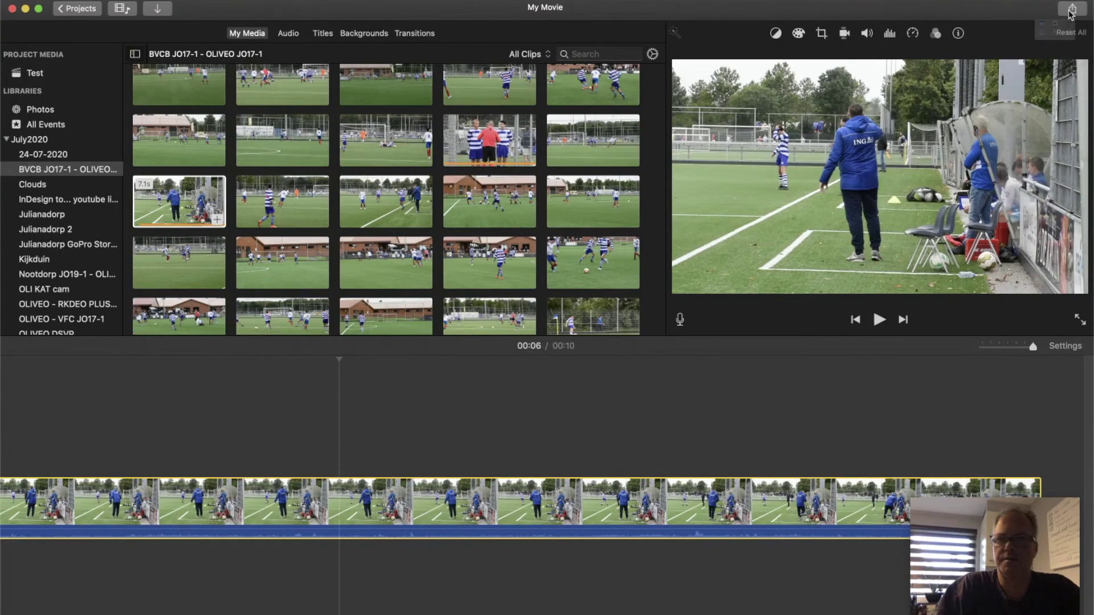
pyautogui.click(1048, 111)
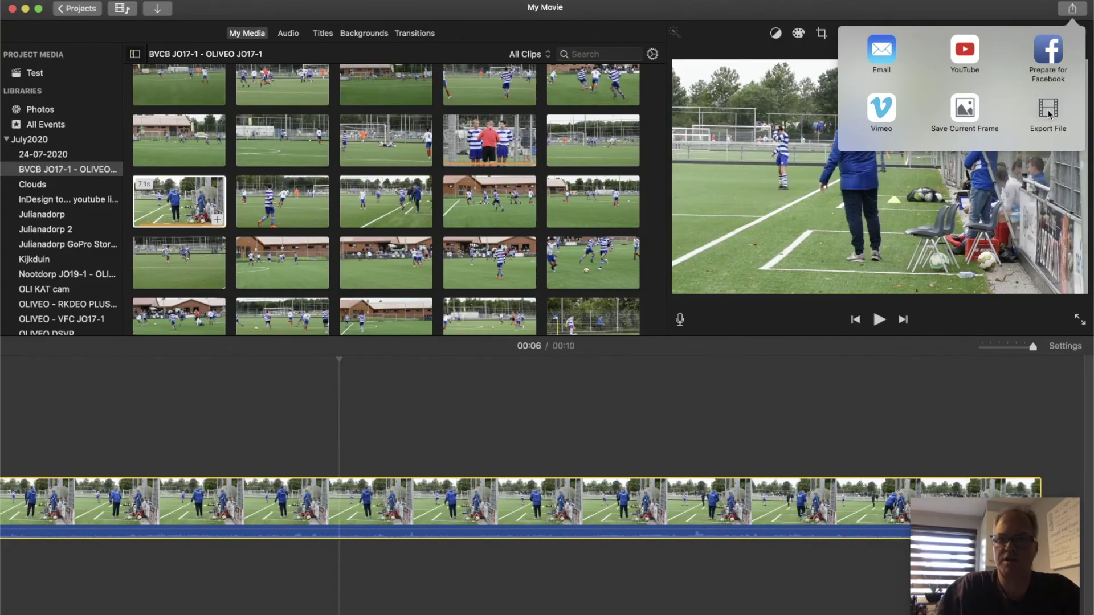
pyautogui.click(751, 240)
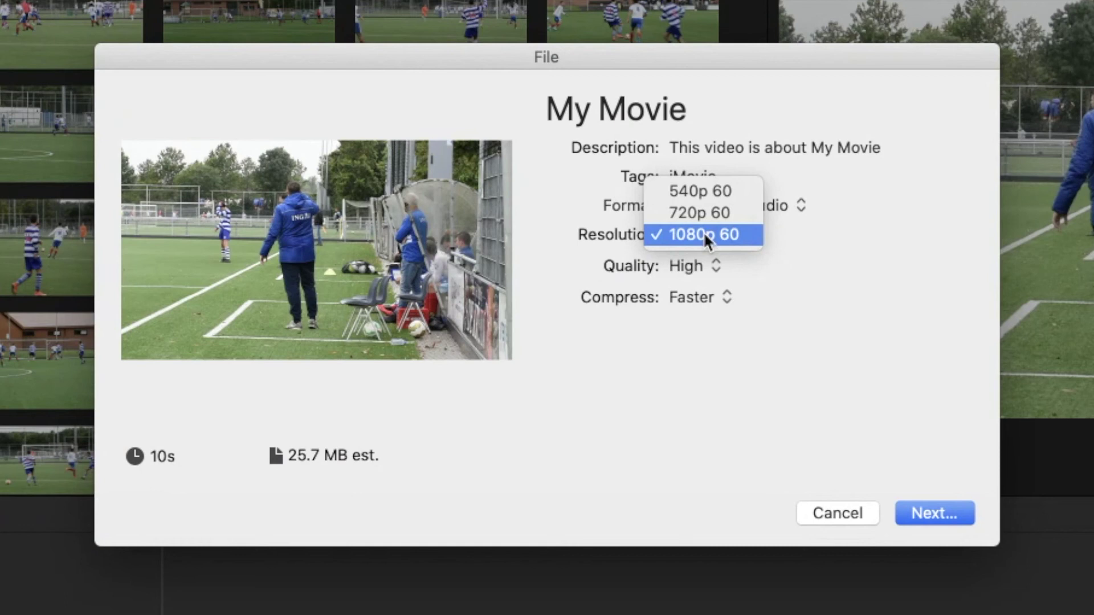
pyautogui.click(820, 239)
pyautogui.click(717, 142)
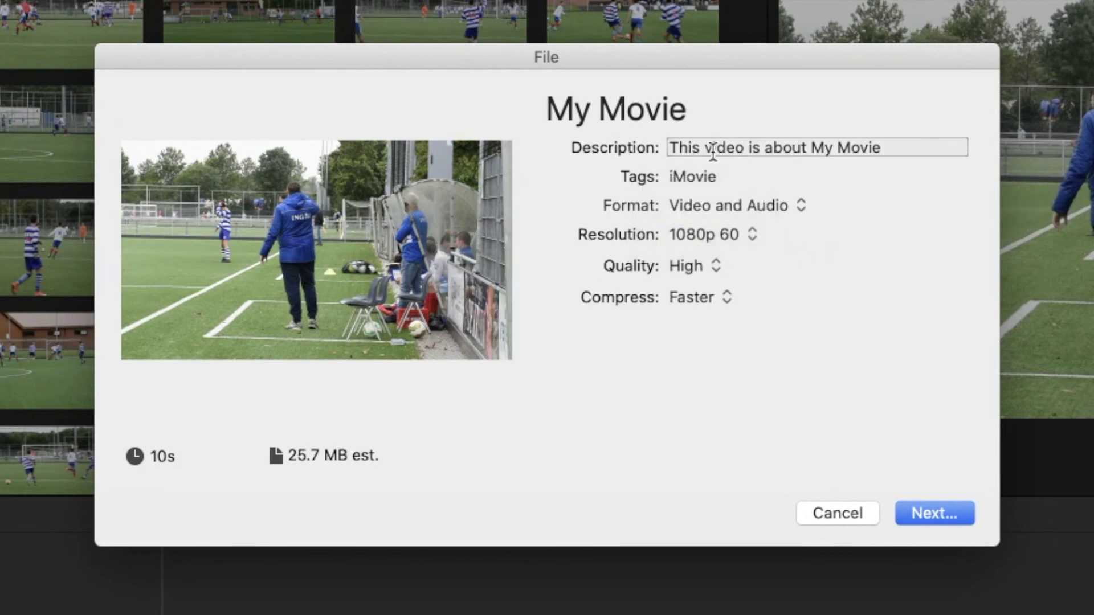
pyautogui.tripleClick(713, 149)
pyautogui.write('wbefjhwefbhwebfhbwehfbwhebfhweb')
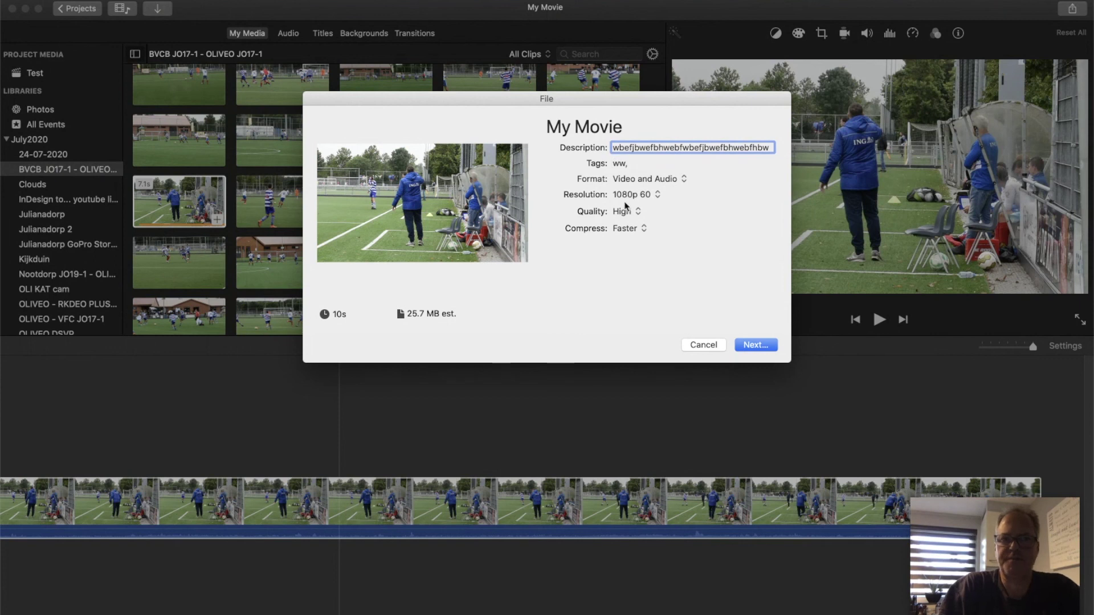
pyautogui.click(707, 345)
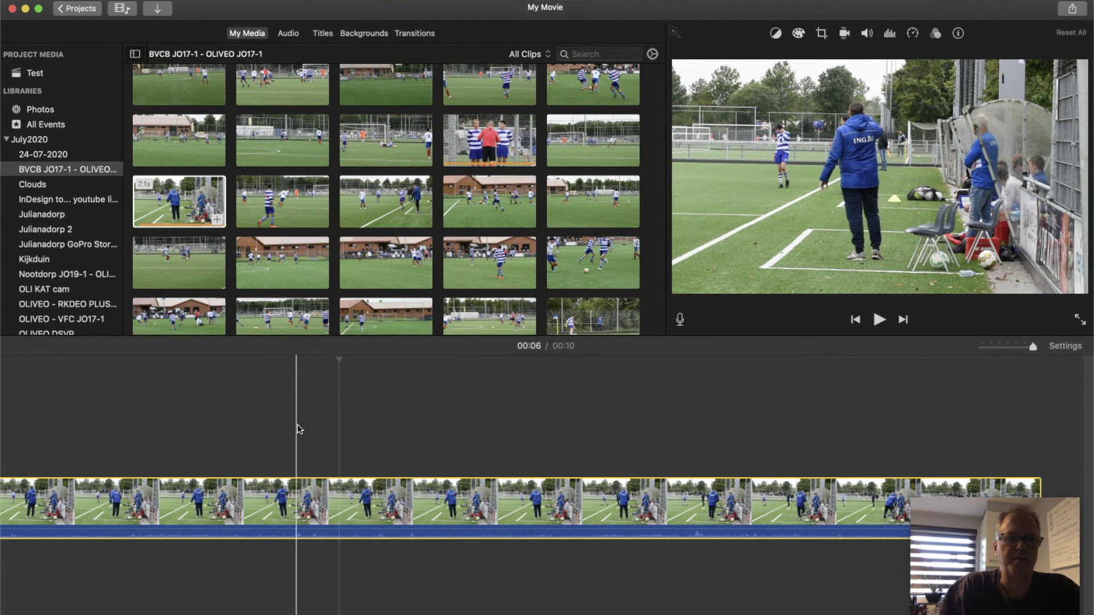
pyautogui.hscroll(-5, 299, 429)
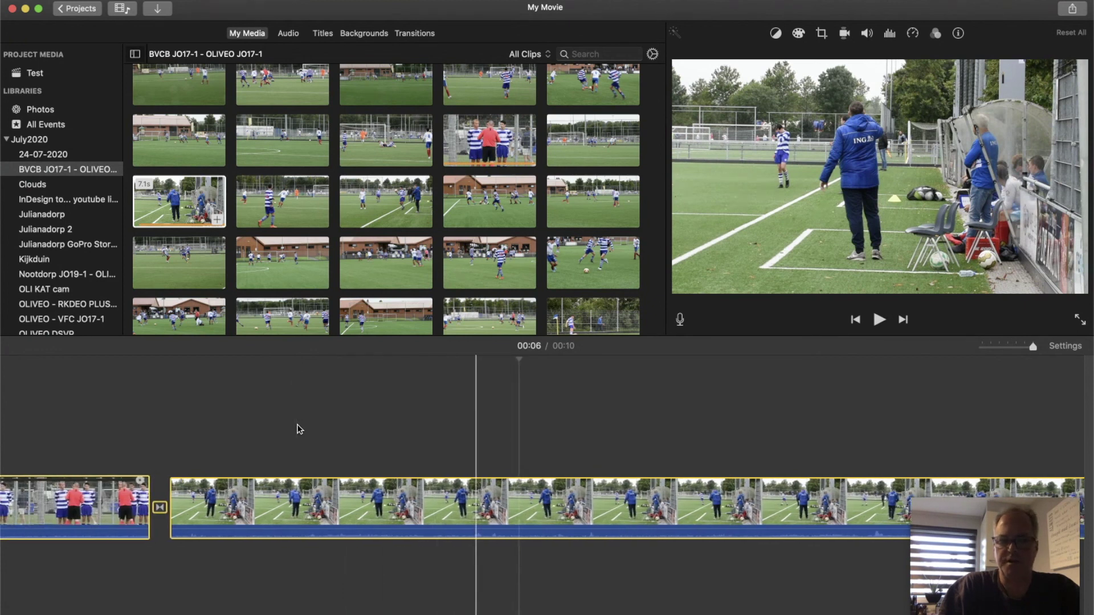